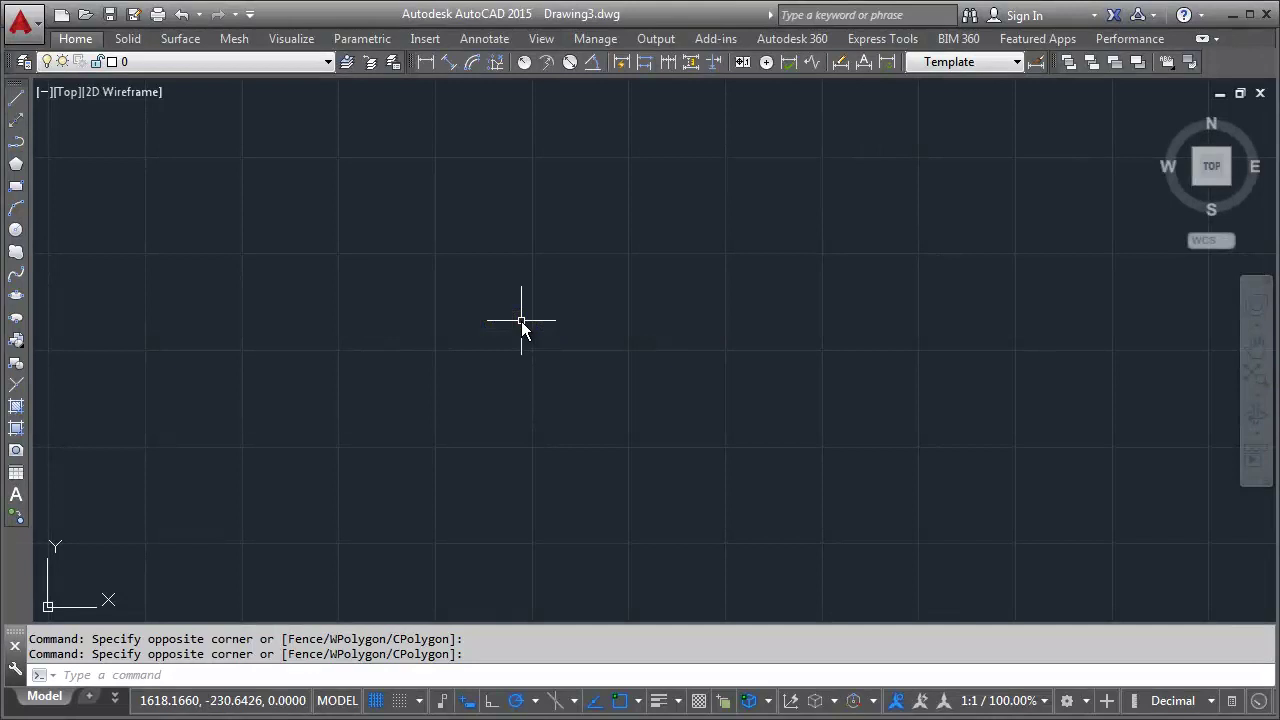
Create an MTEXT box with 1002^ and stack the 2 as a superscript, giving 100².
type("MT")
key("Return")
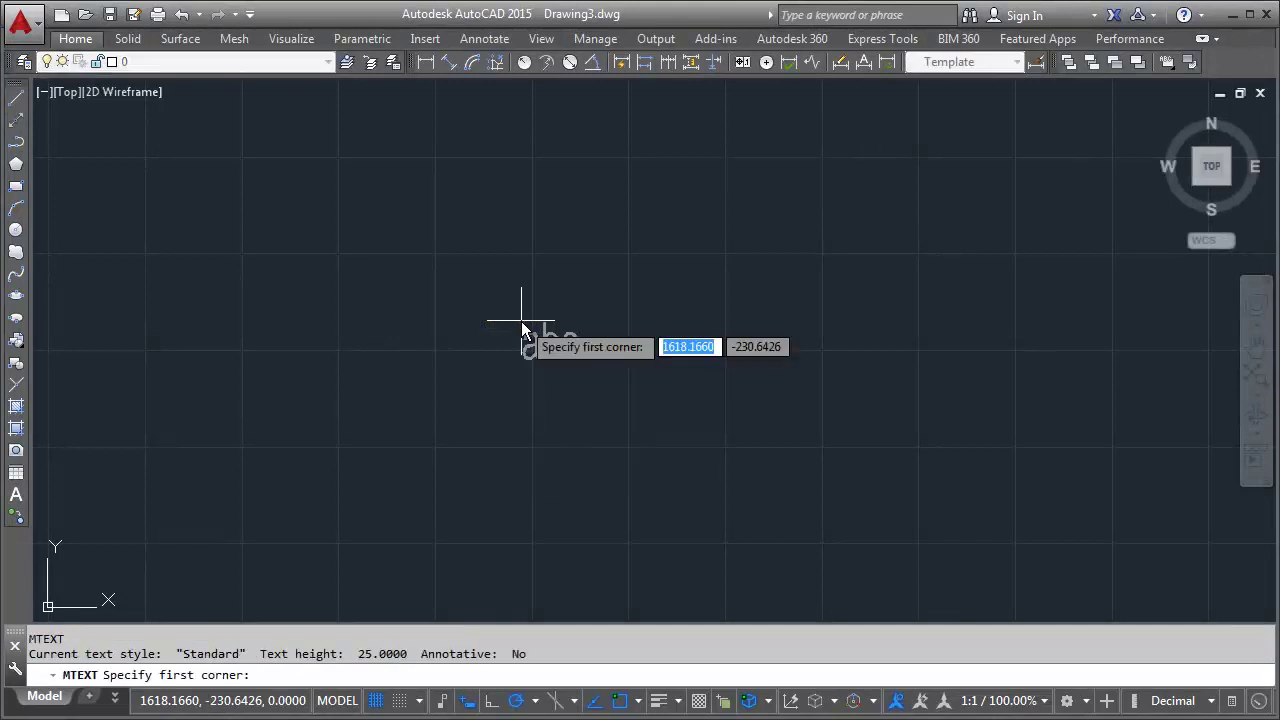
left_click(432, 202)
left_click(724, 303)
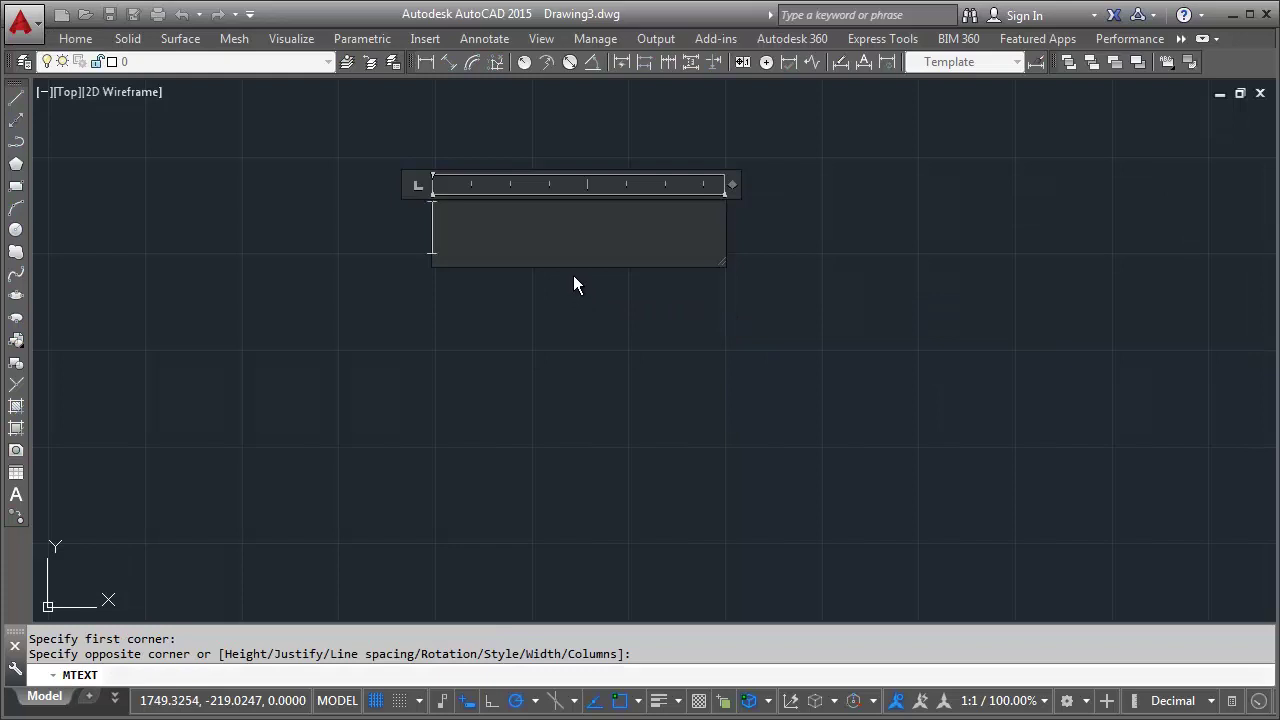
type("100")
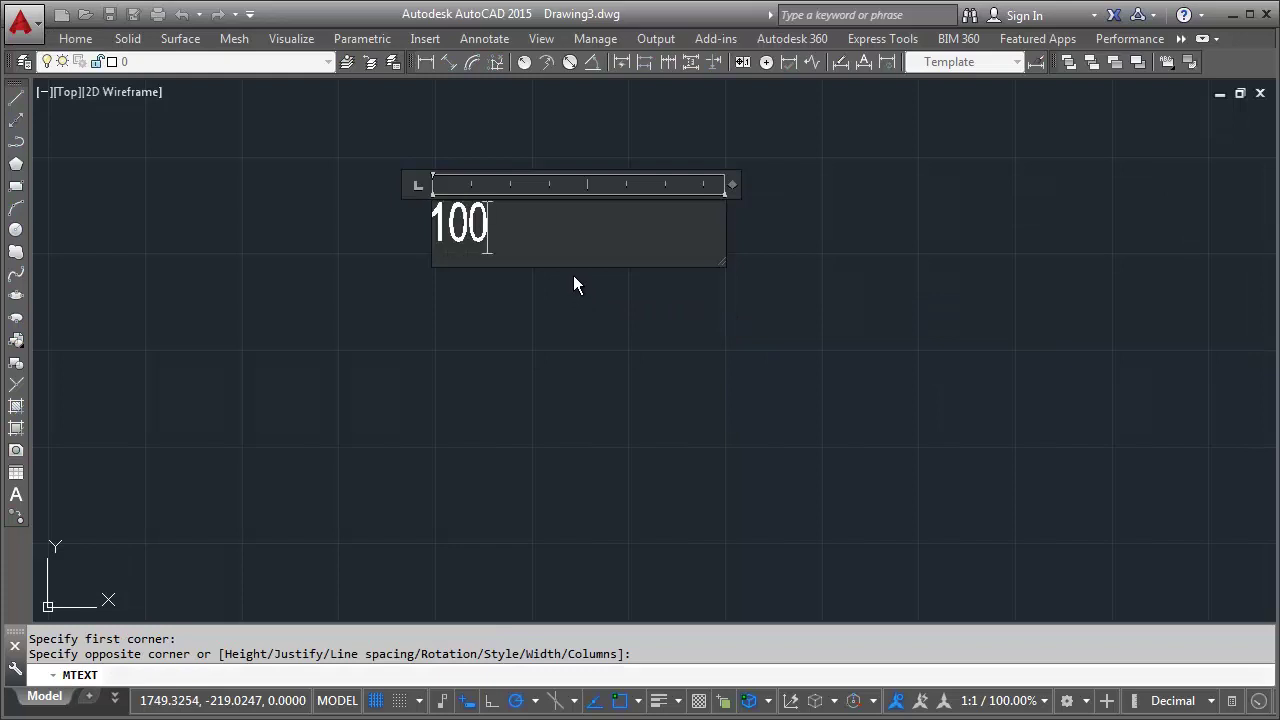
type("2")
type("^")
left_click_drag(532, 222, 489, 222)
right_click(514, 233)
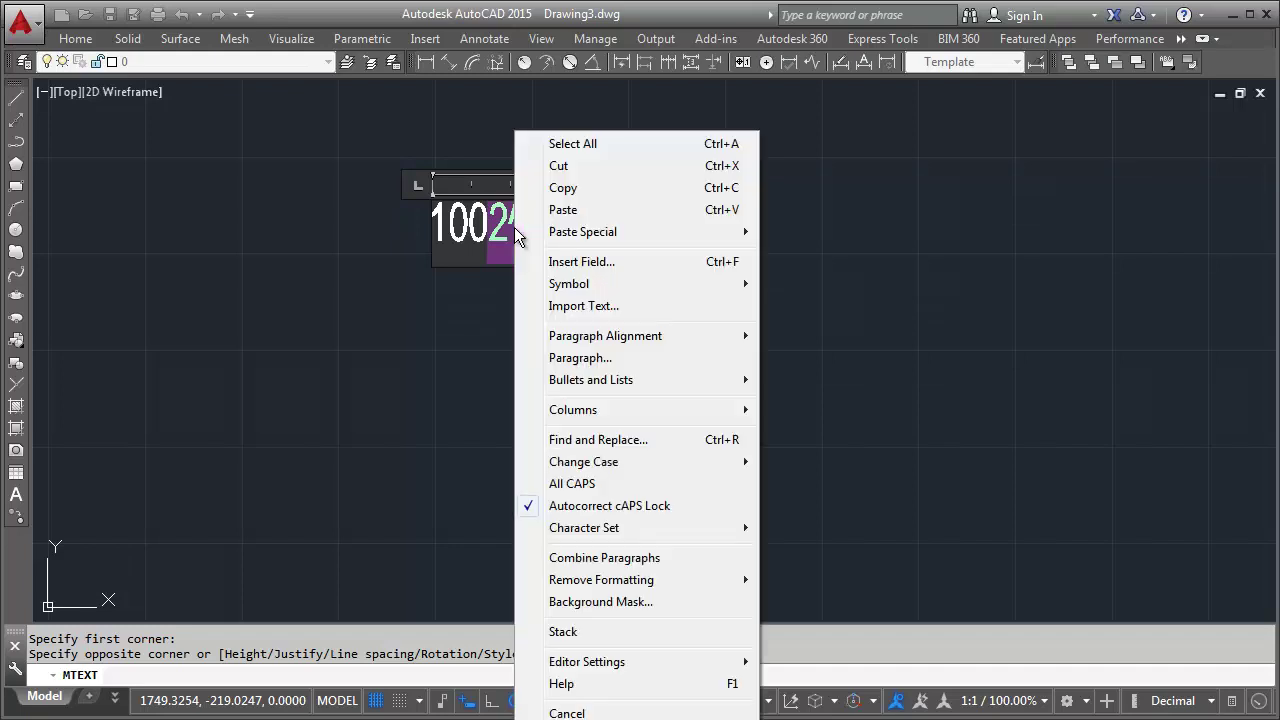
left_click(563, 632)
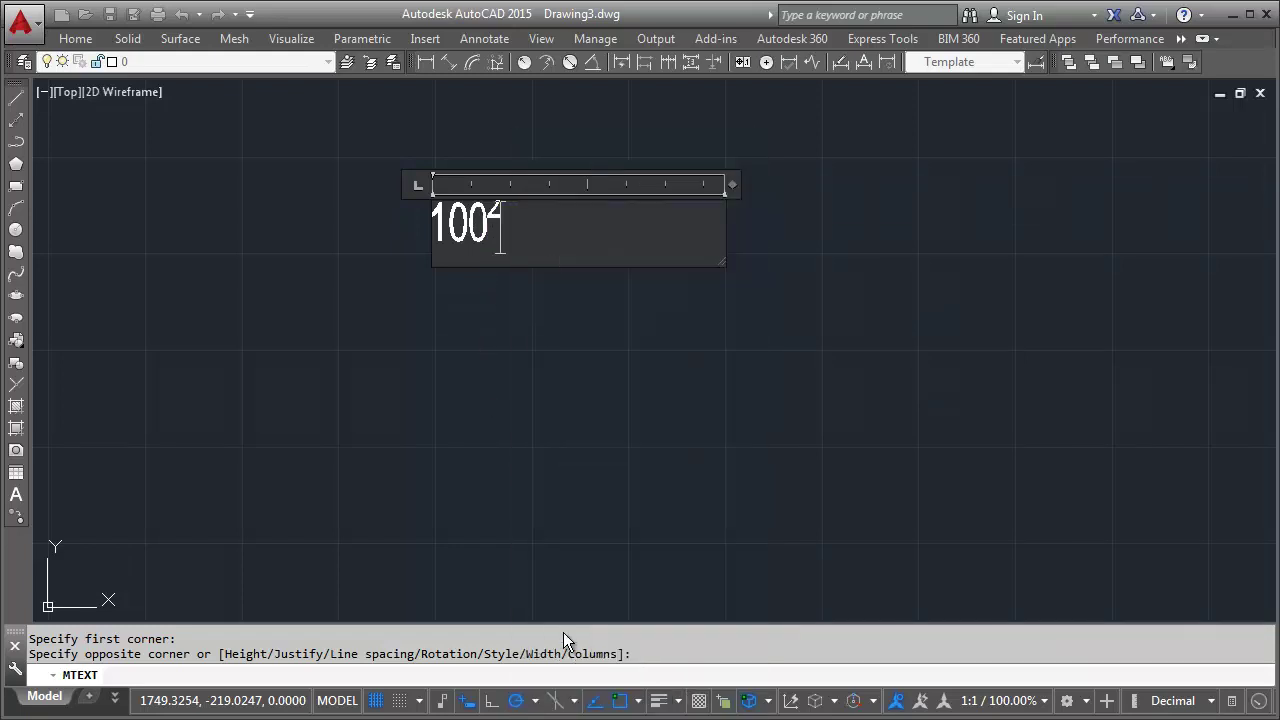
left_click(577, 347)
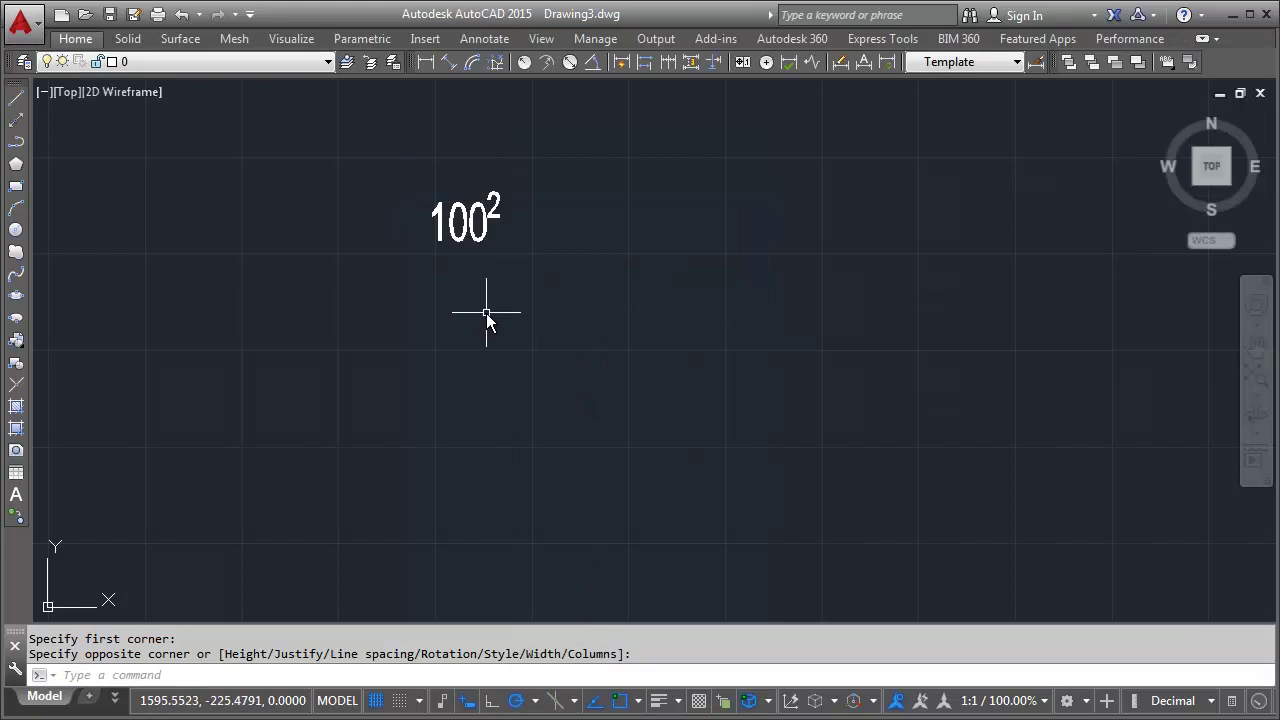
Draw a new MTEXT box below 100² and type H^3H^8.
type("m")
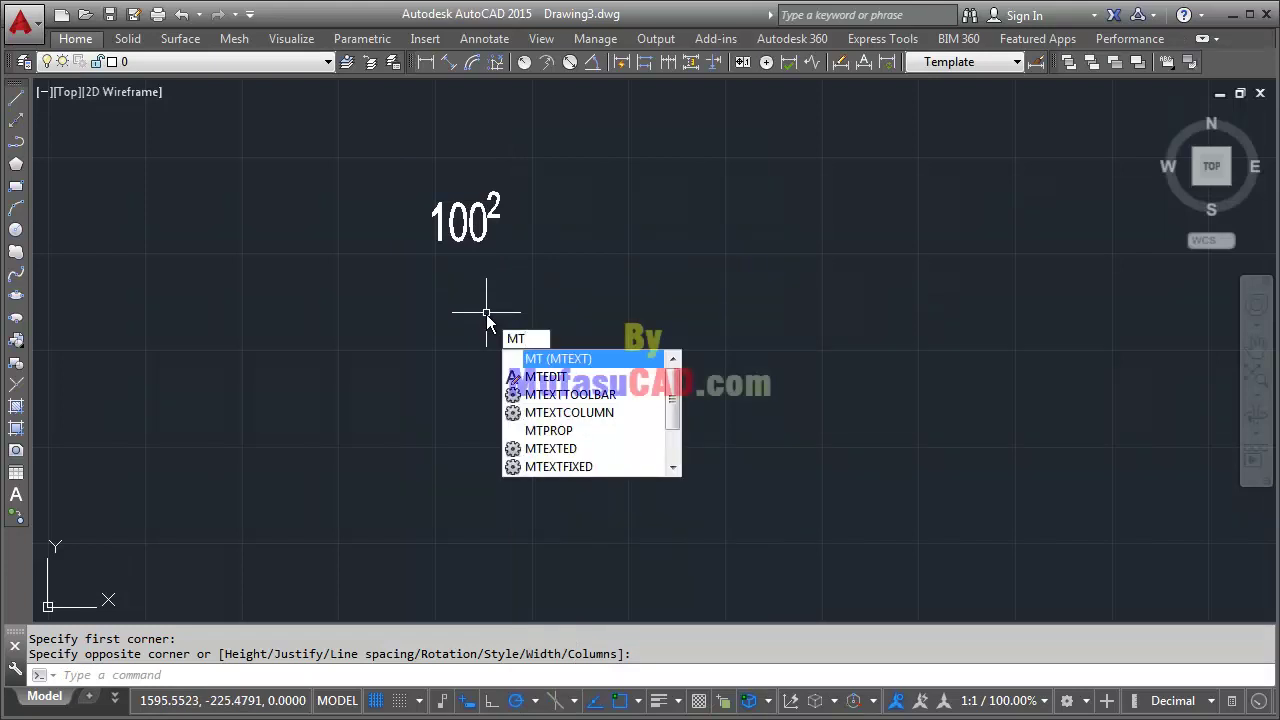
key("Return")
left_click(439, 285)
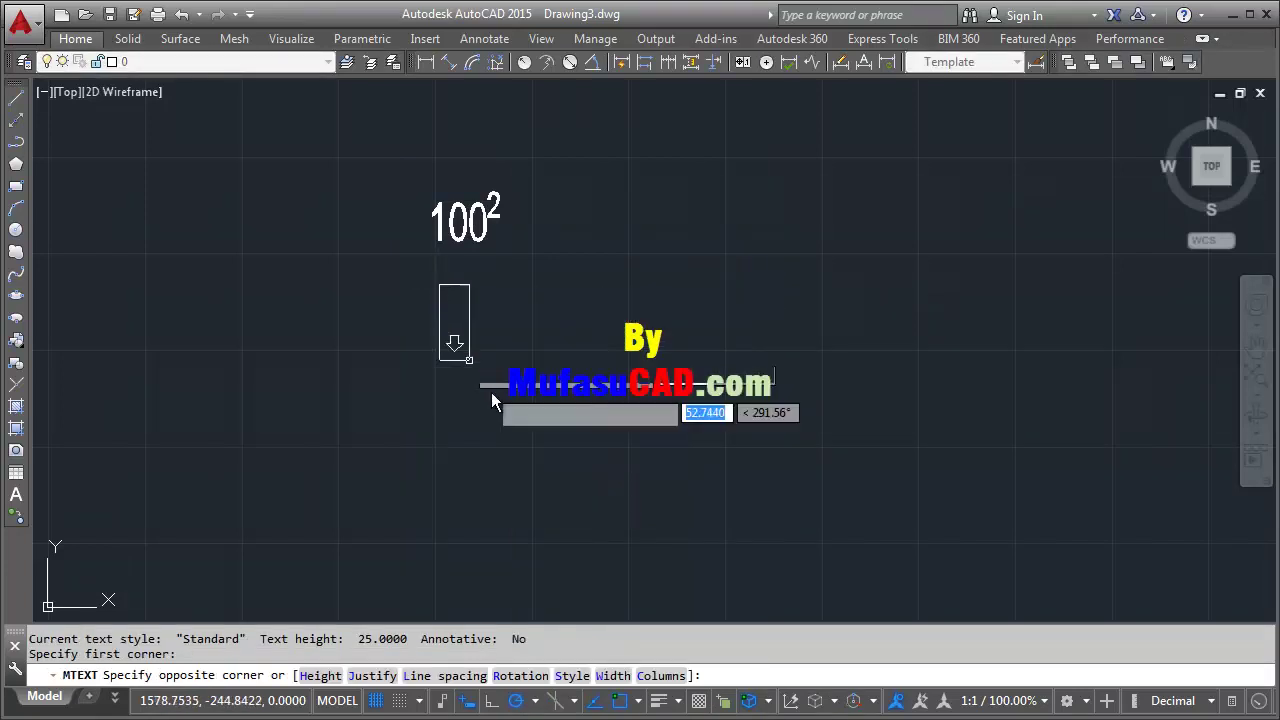
left_click(804, 394)
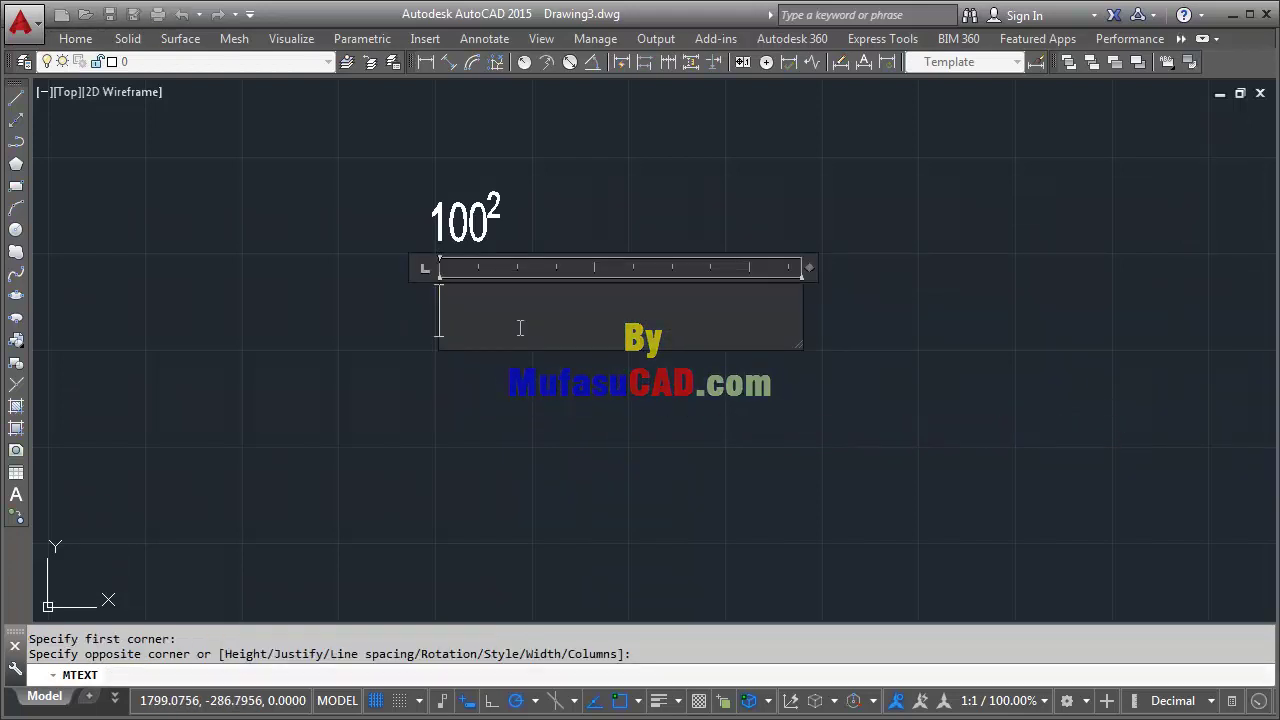
type("H^")
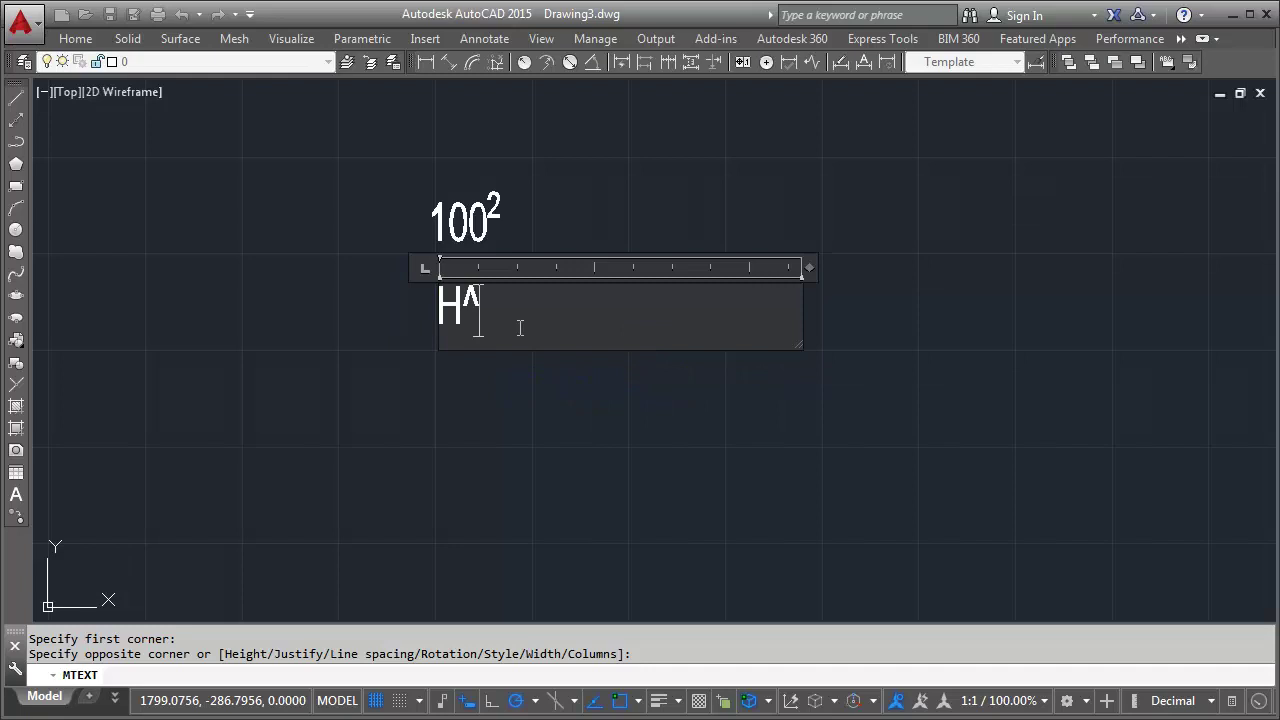
type("3")
type("H")
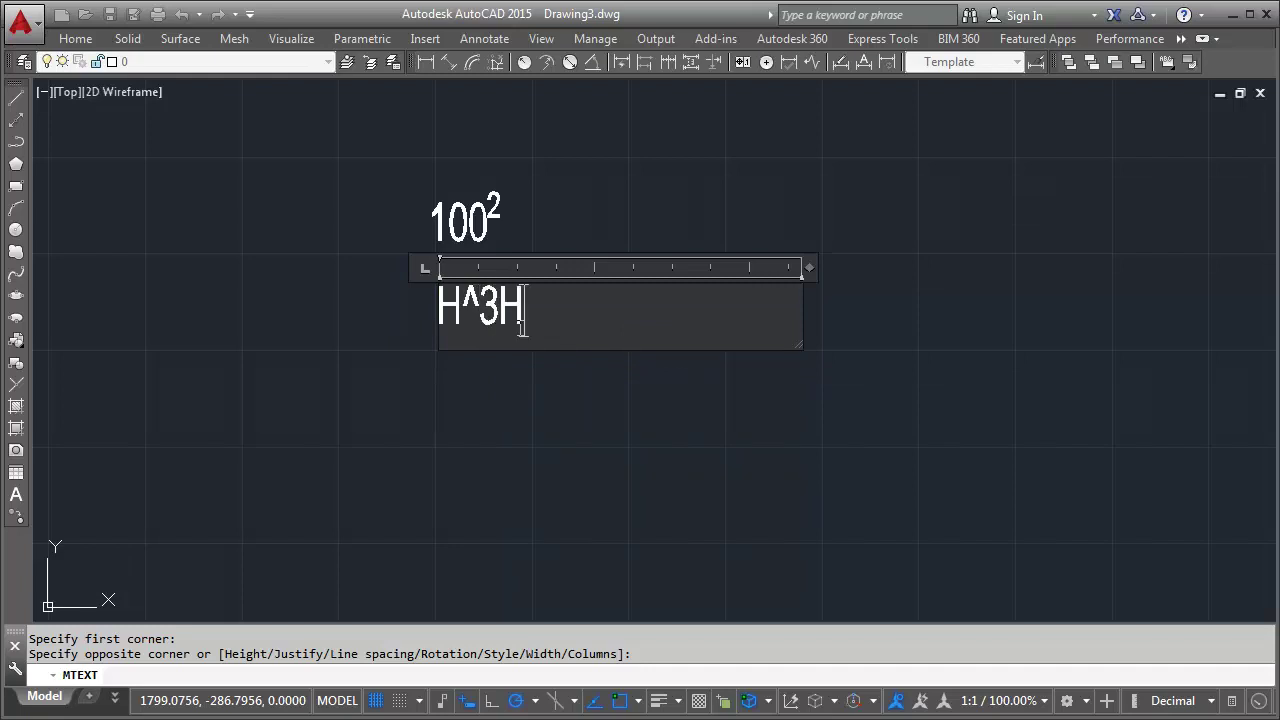
type("^8")
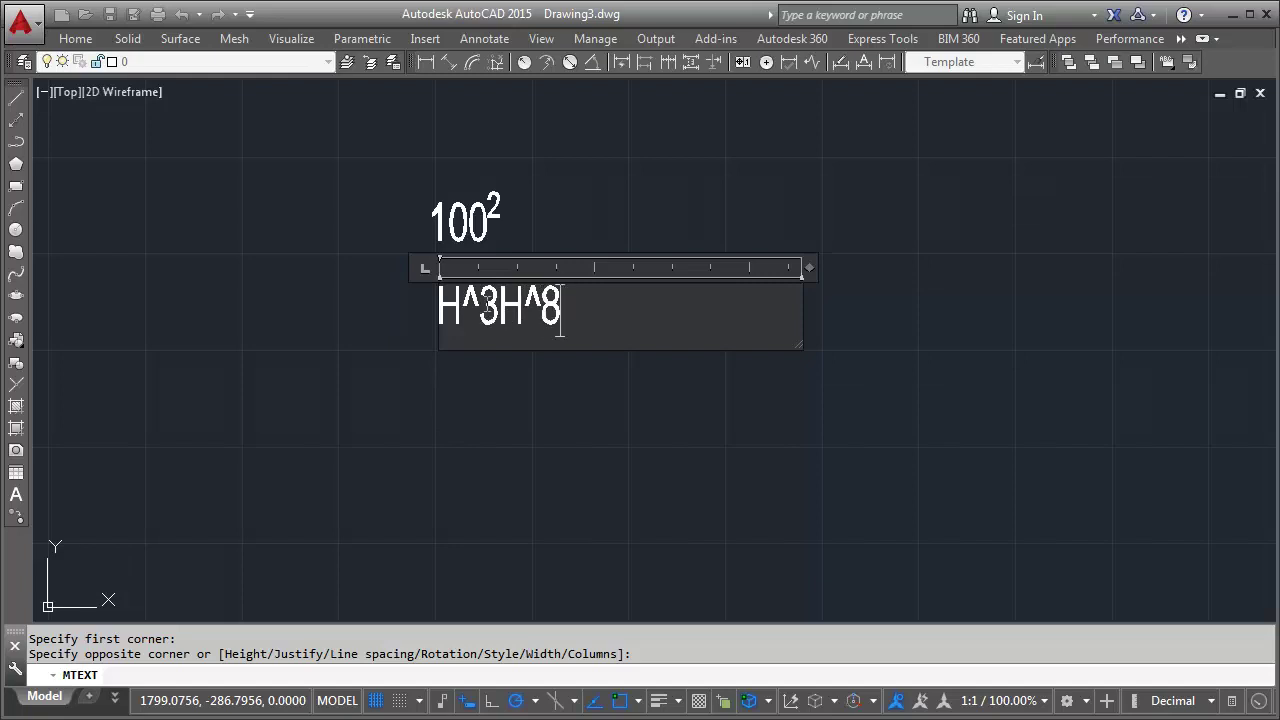
Stack the ^3 and ^8 as subscripts to read H₃H₈, then commit the text.
left_click_drag(499, 310, 464, 312)
right_click(476, 311)
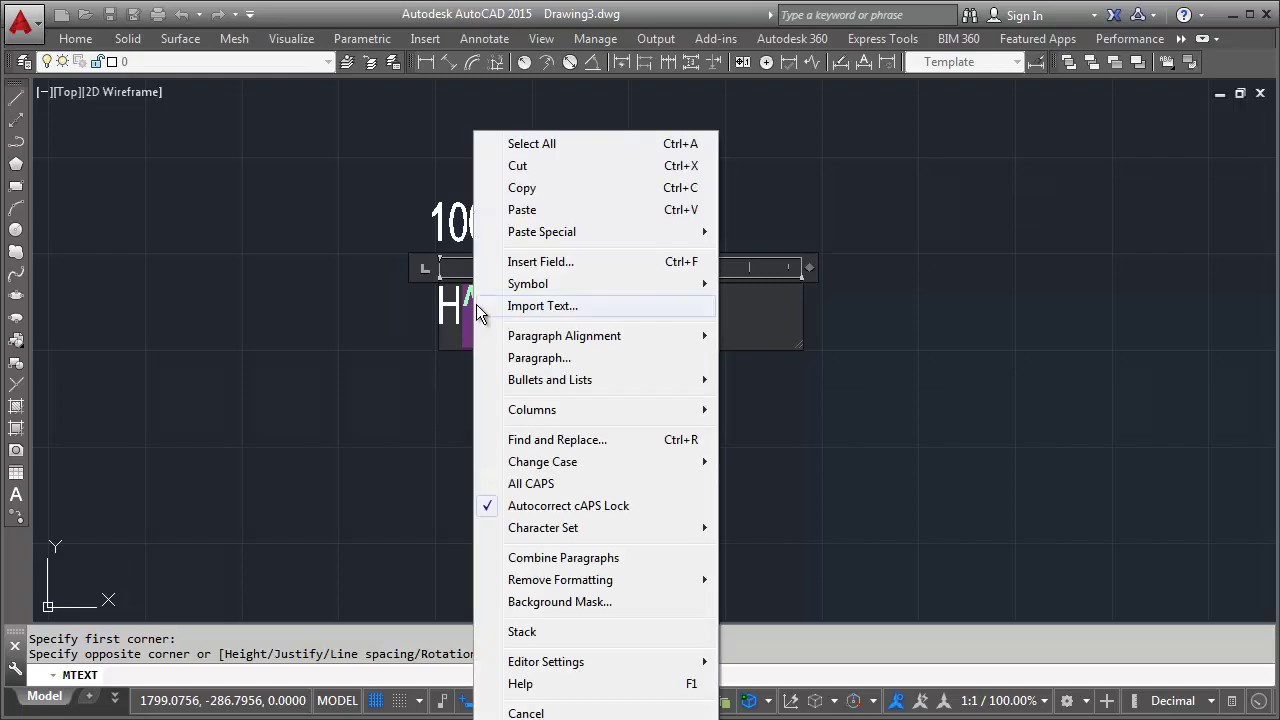
left_click(535, 631)
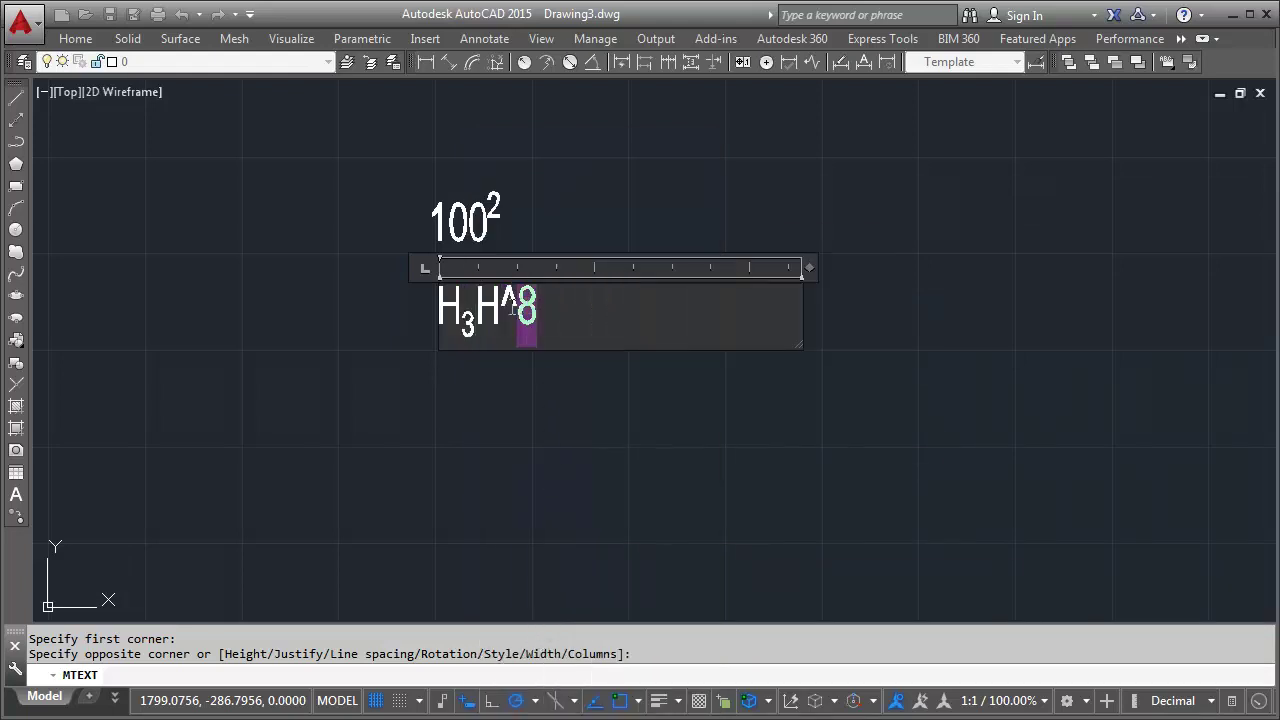
left_click_drag(542, 309, 500, 314)
right_click(512, 318)
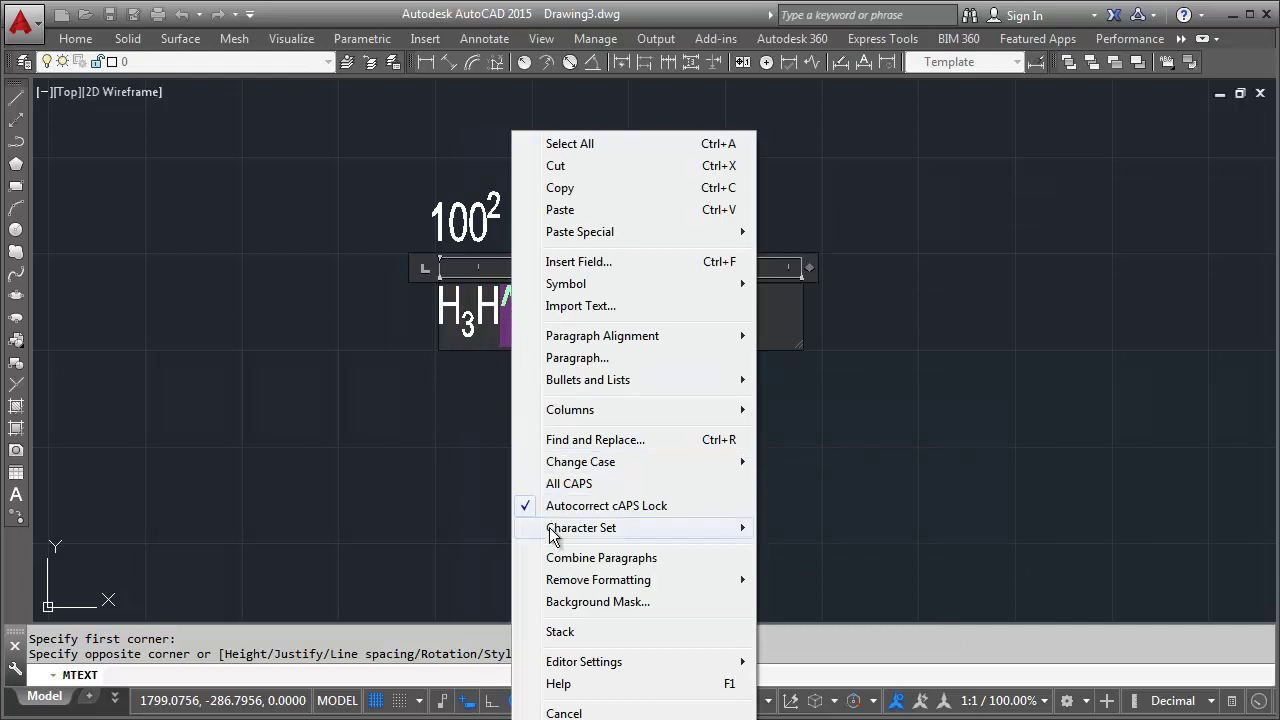
left_click(572, 632)
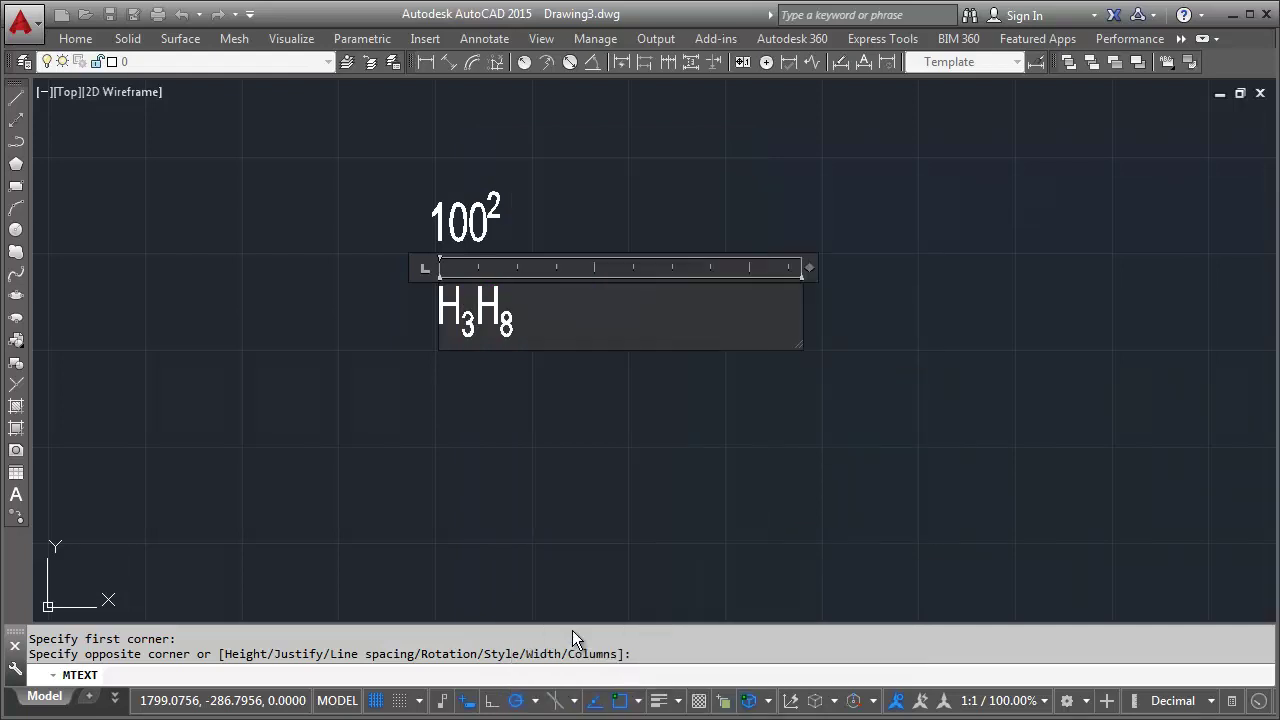
left_click(547, 430)
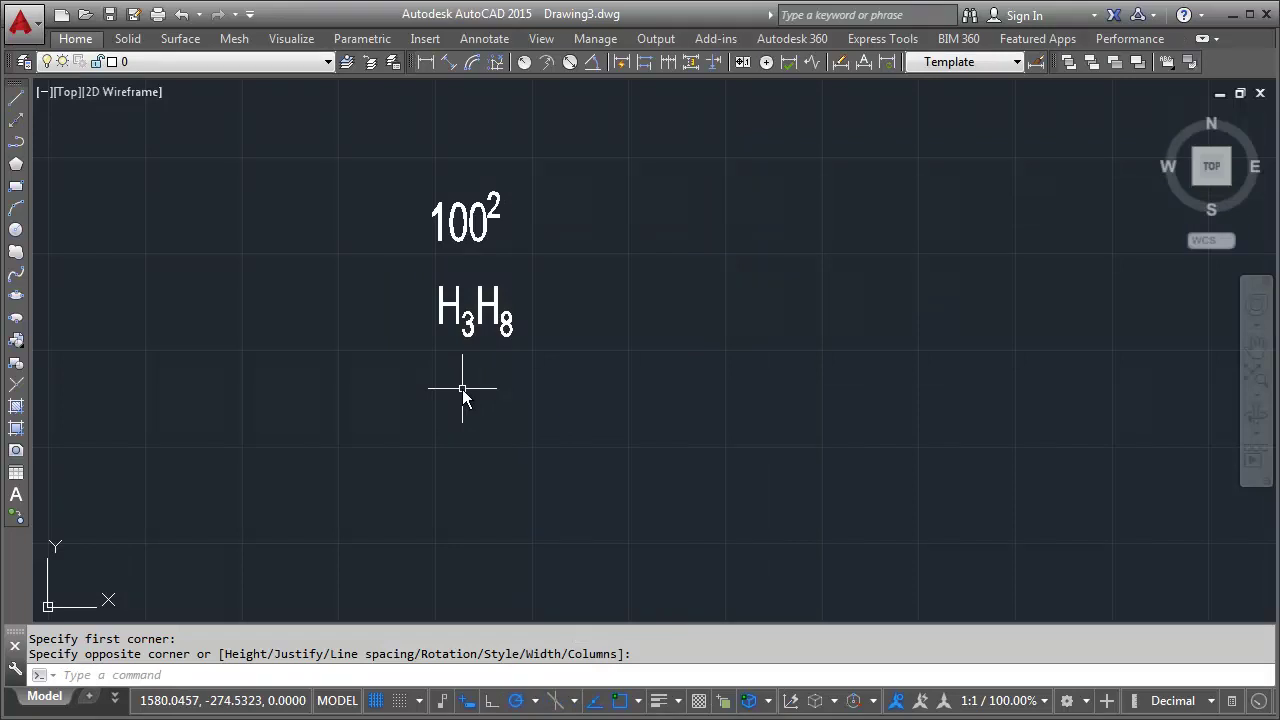
Draw an MTEXT box below H3H8 with 100^2 auto-stacked over 2, followed by =50.
type("MT")
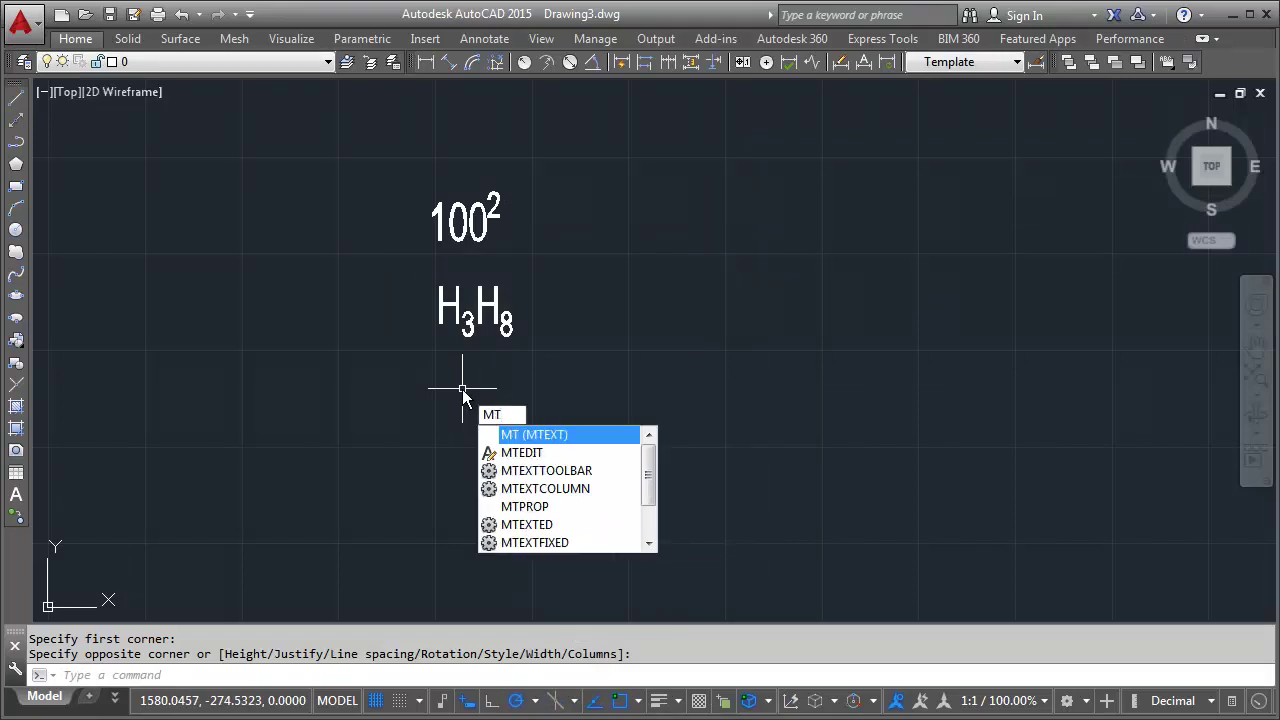
key("Return")
left_click(437, 375)
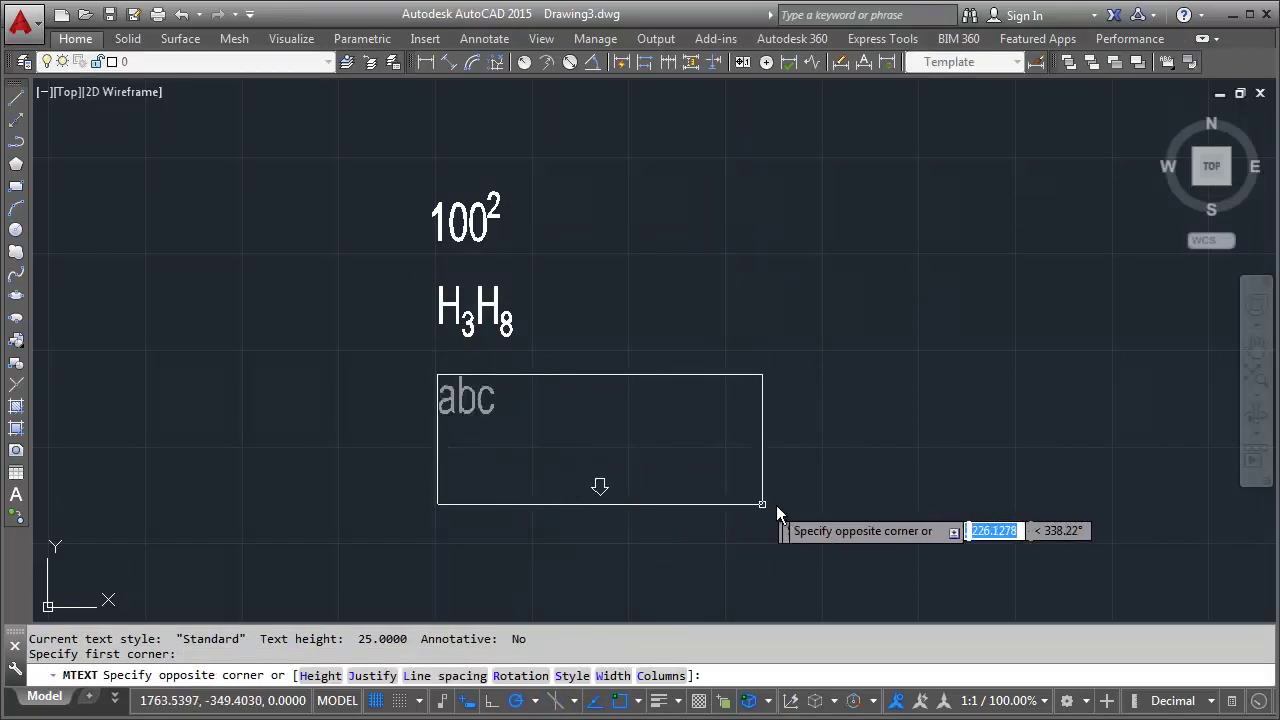
left_click(777, 505)
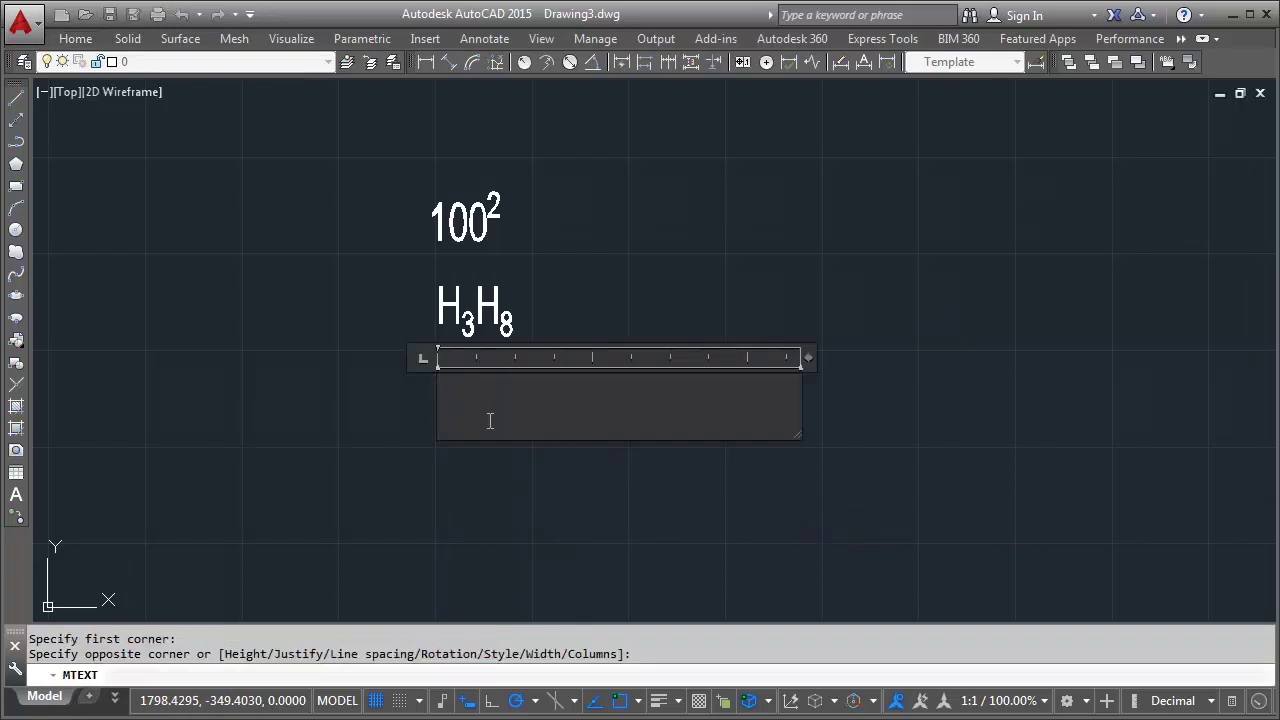
type("10")
type("0^")
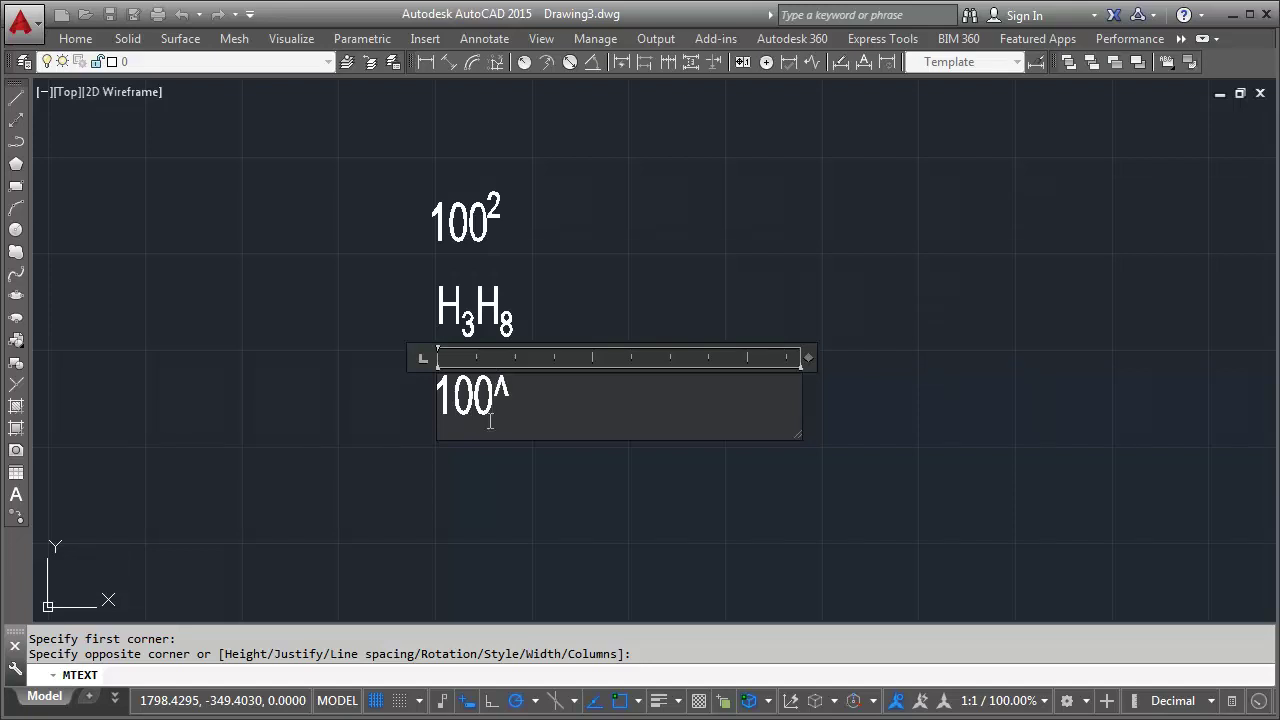
type("2=")
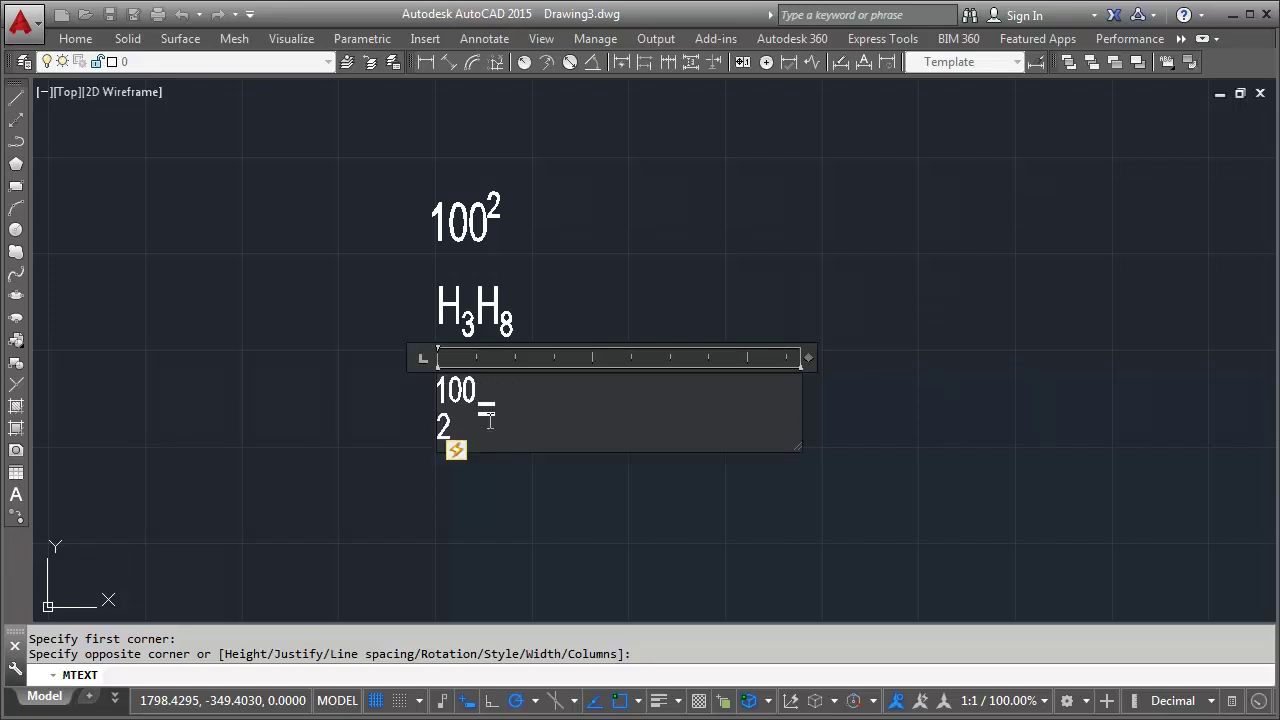
type(" 50")
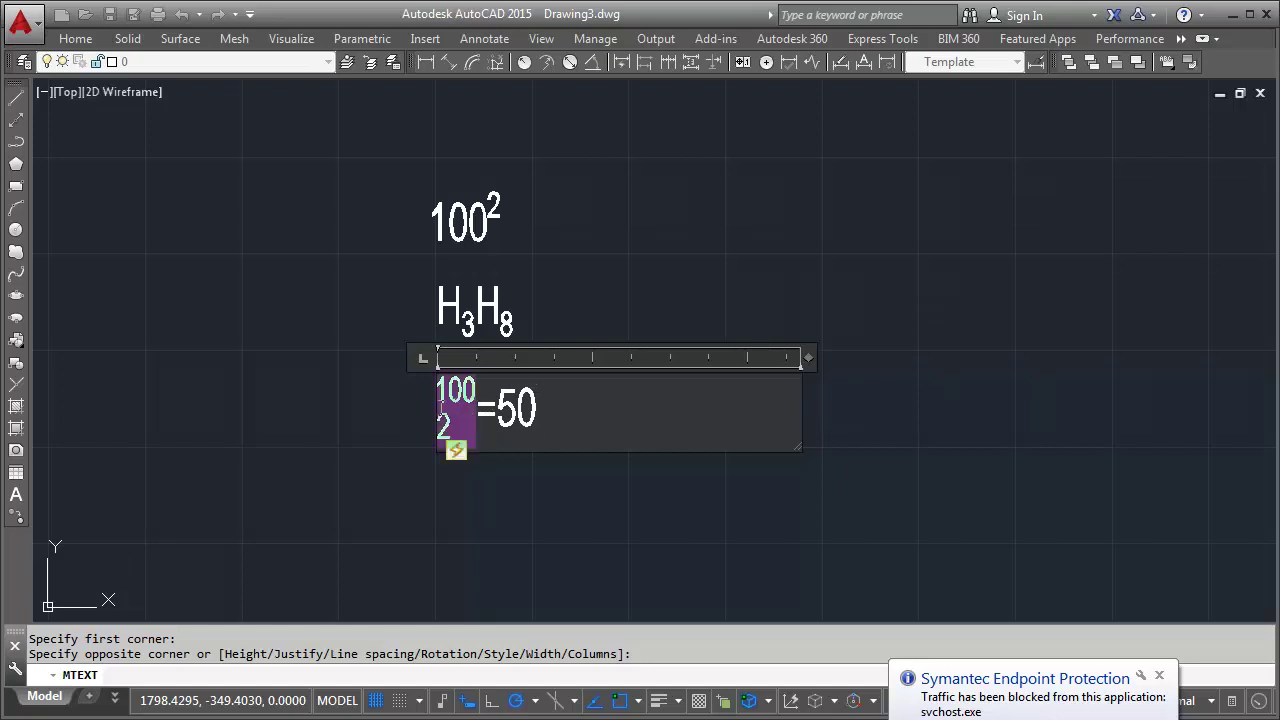
left_click(452, 400)
Unstack the fraction, then re-stack 100^2 as 100 over 2 and select the new stack.
right_click(462, 405)
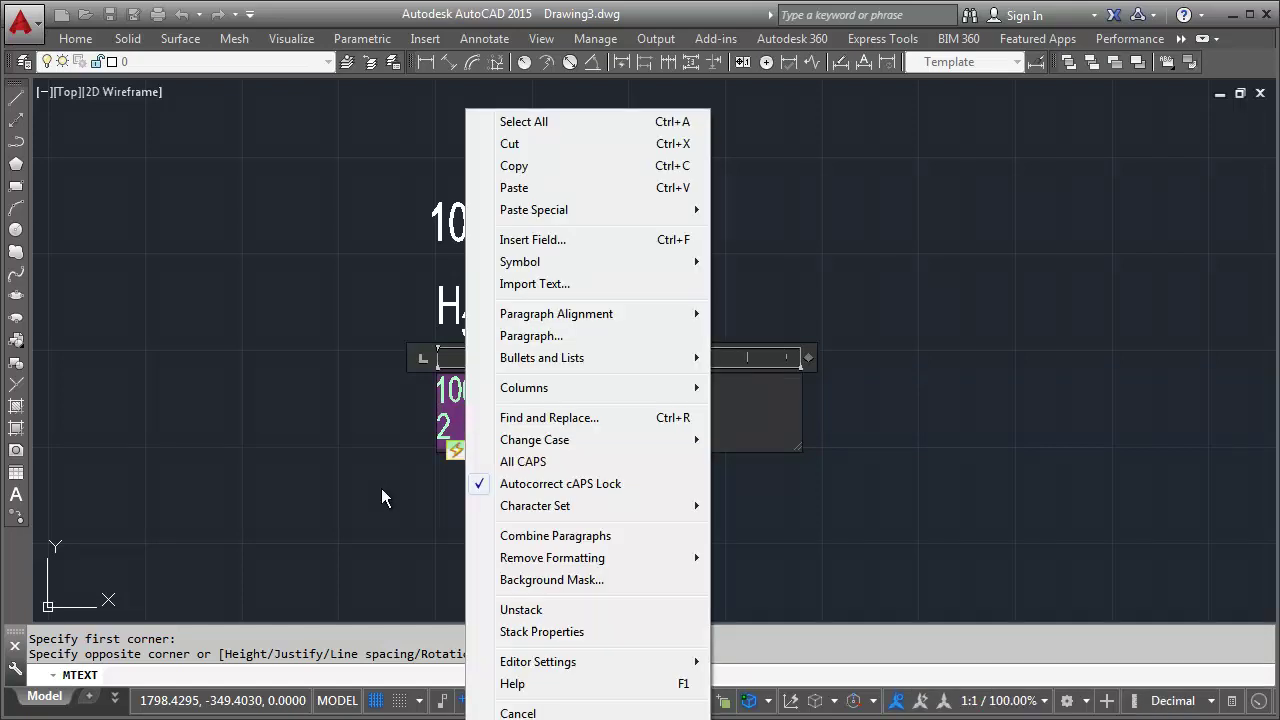
left_click(547, 610)
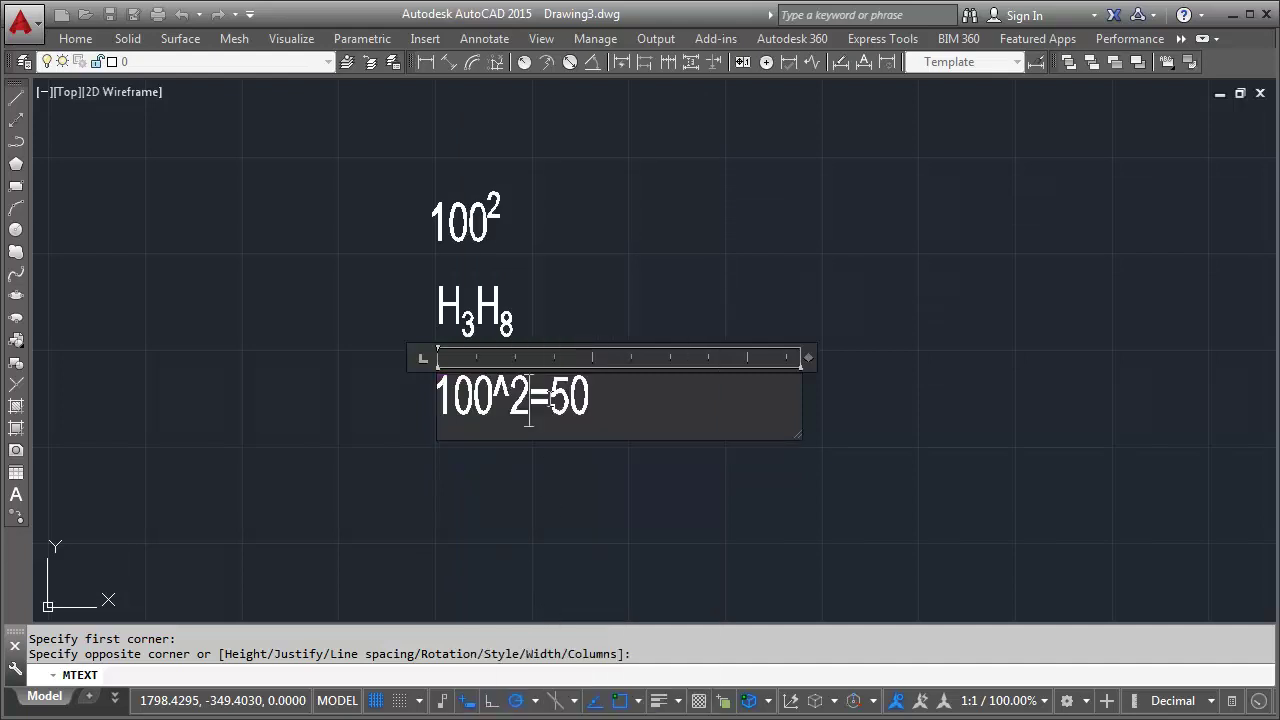
left_click_drag(530, 396, 433, 396)
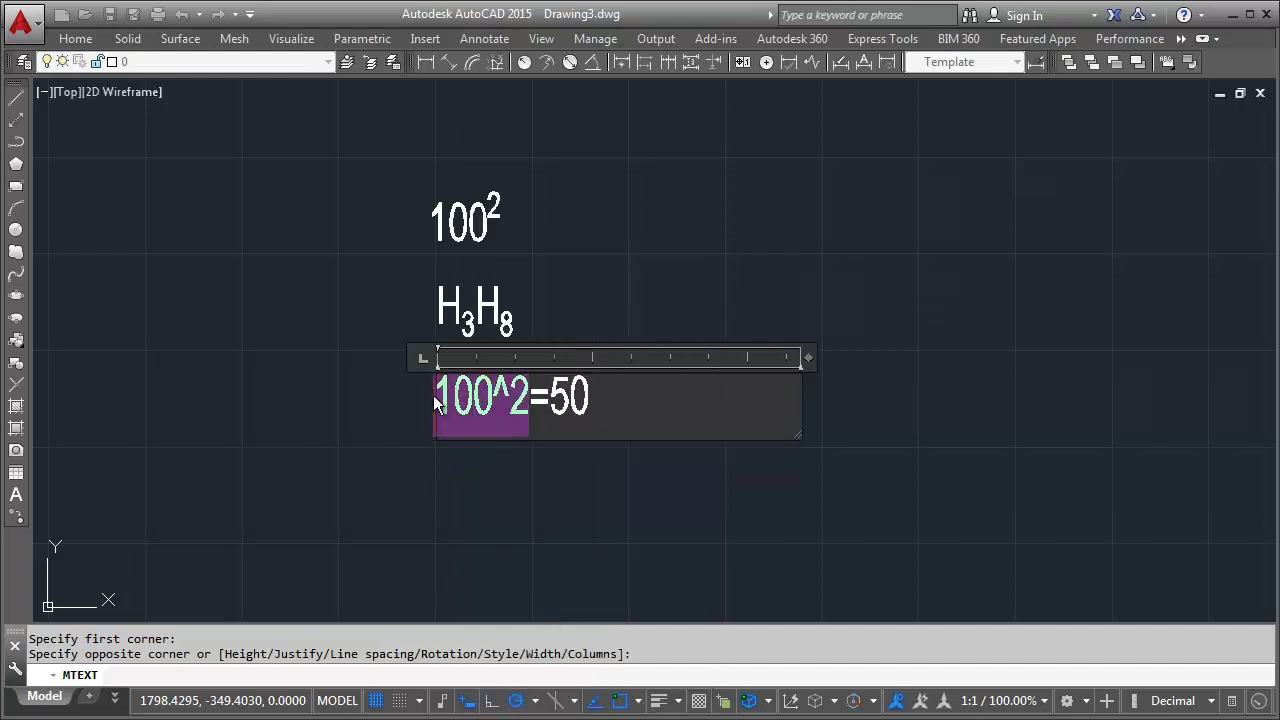
right_click(645, 388)
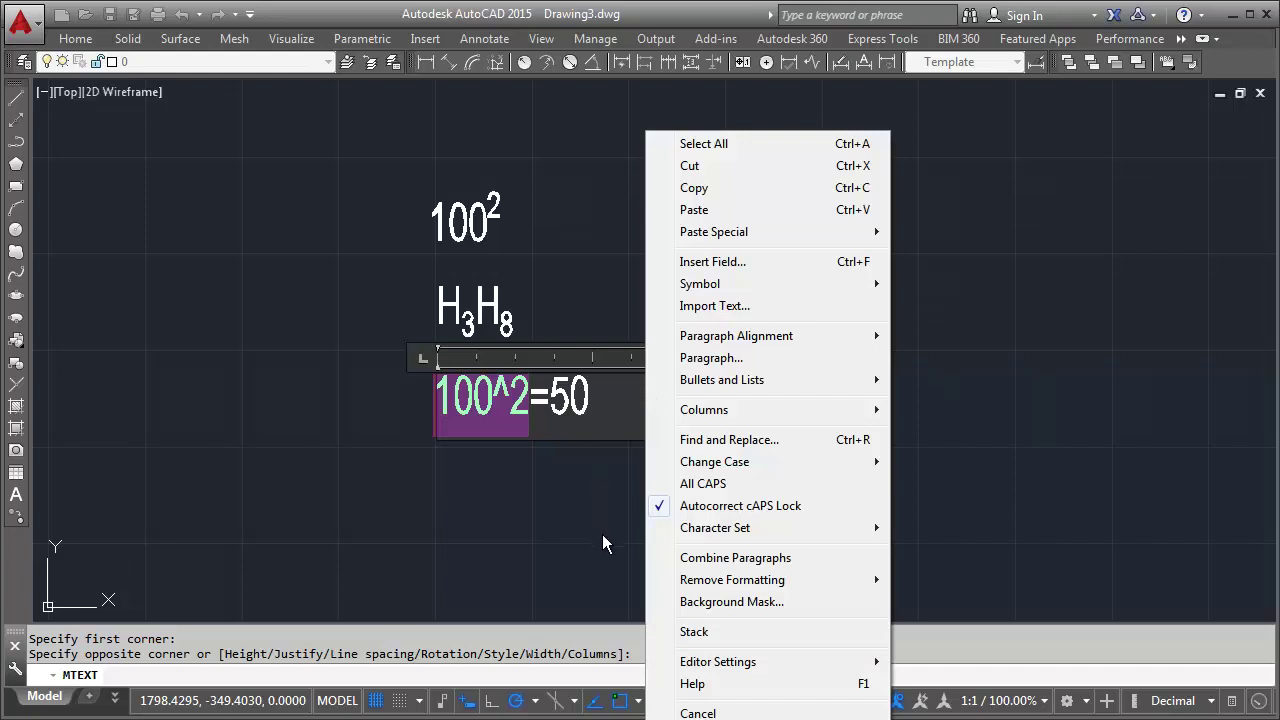
left_click(693, 631)
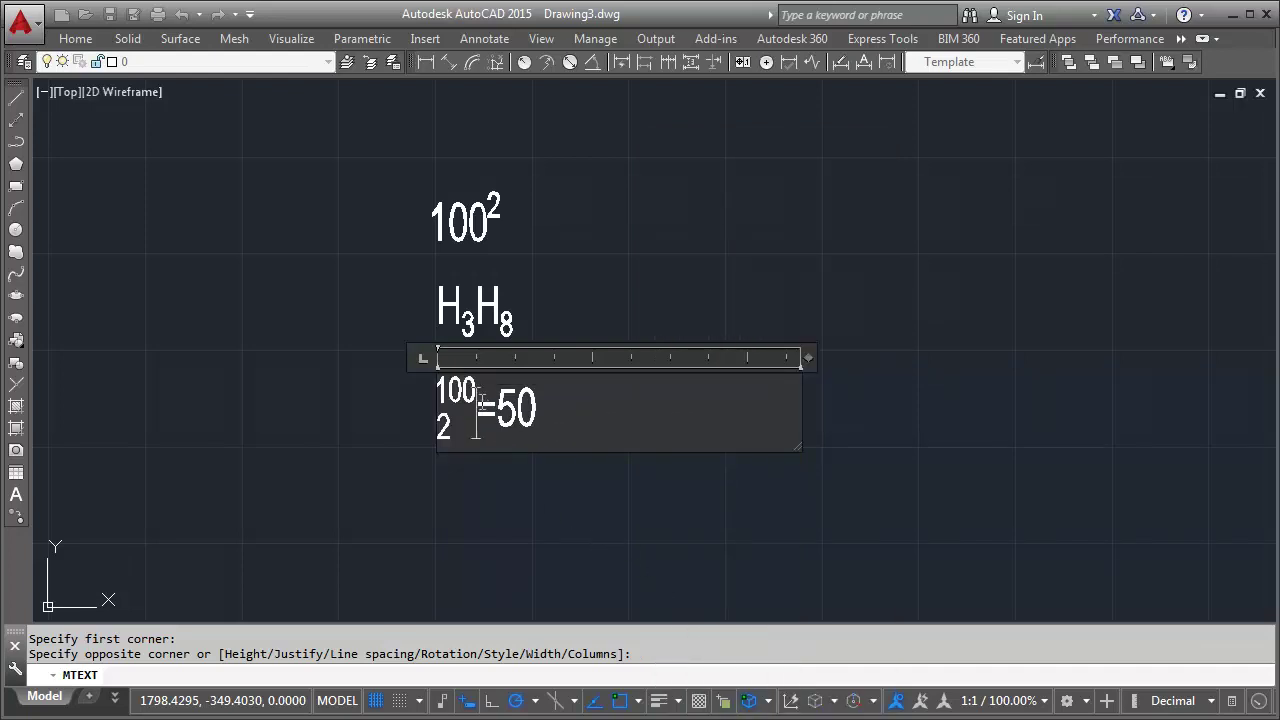
left_click(446, 400)
right_click(467, 403)
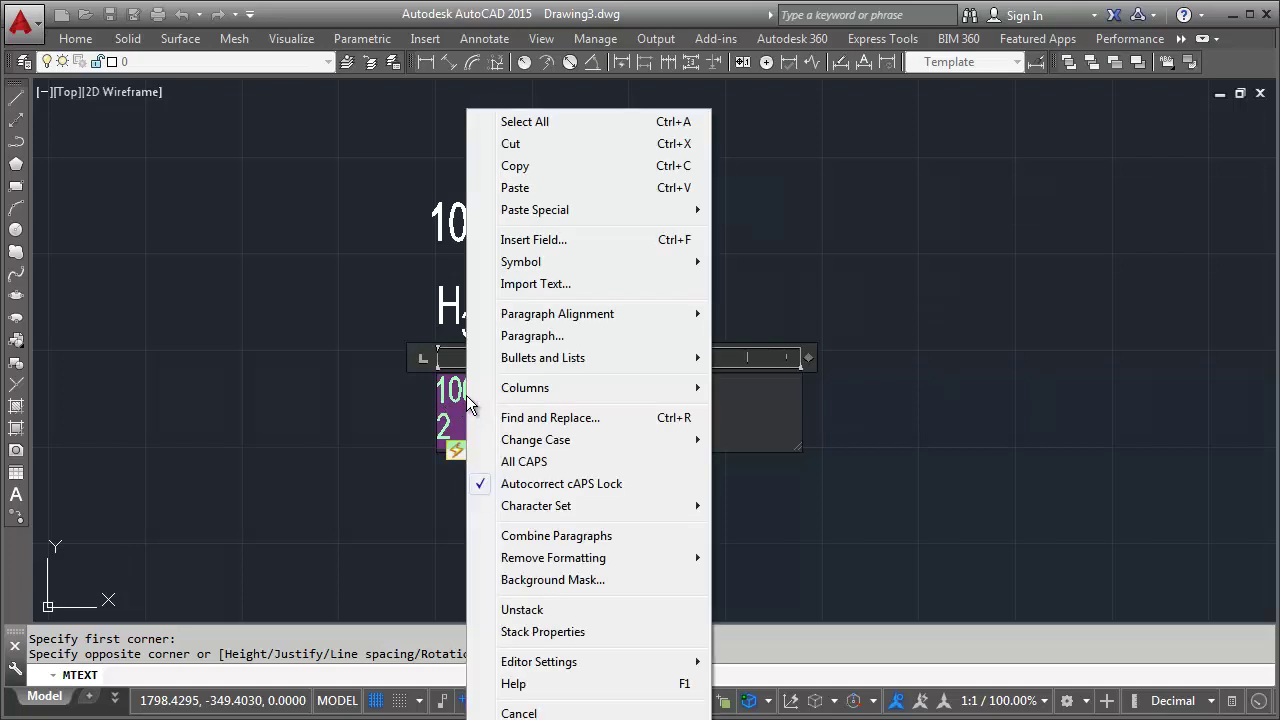
Set the stack style to Fraction (Horizontal) at 100% text size and commit the text.
left_click(578, 634)
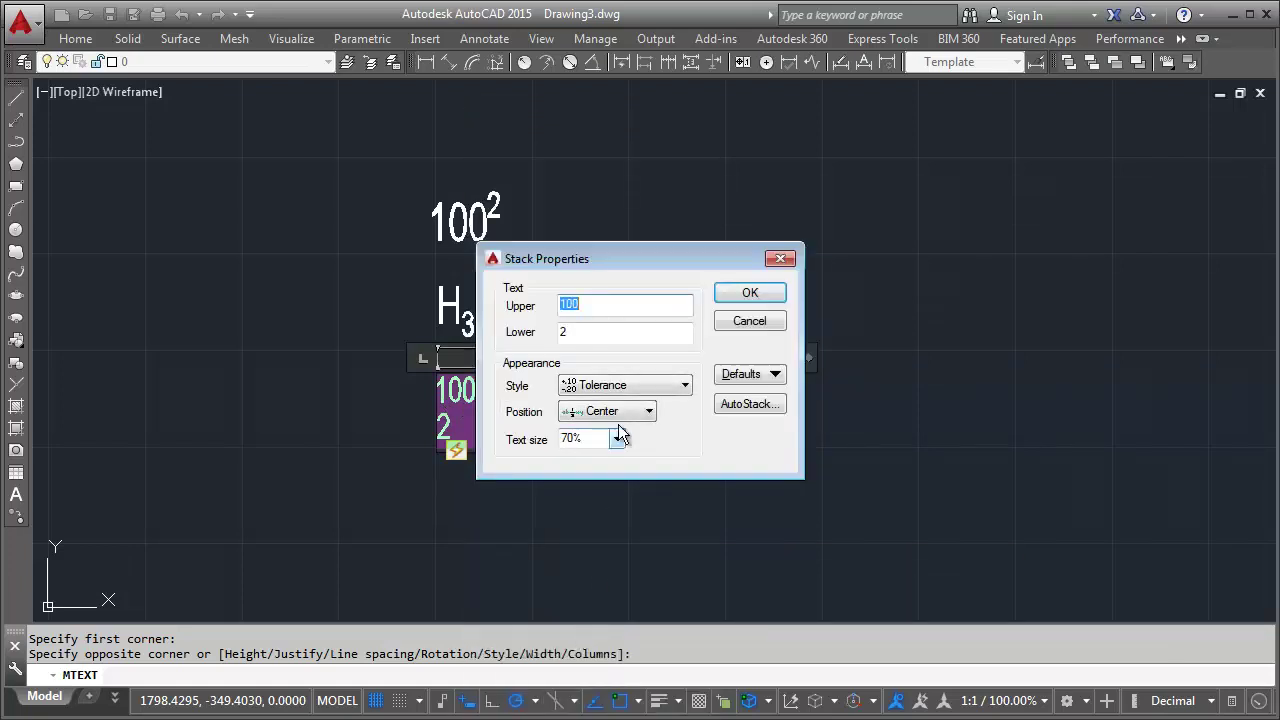
left_click(641, 386)
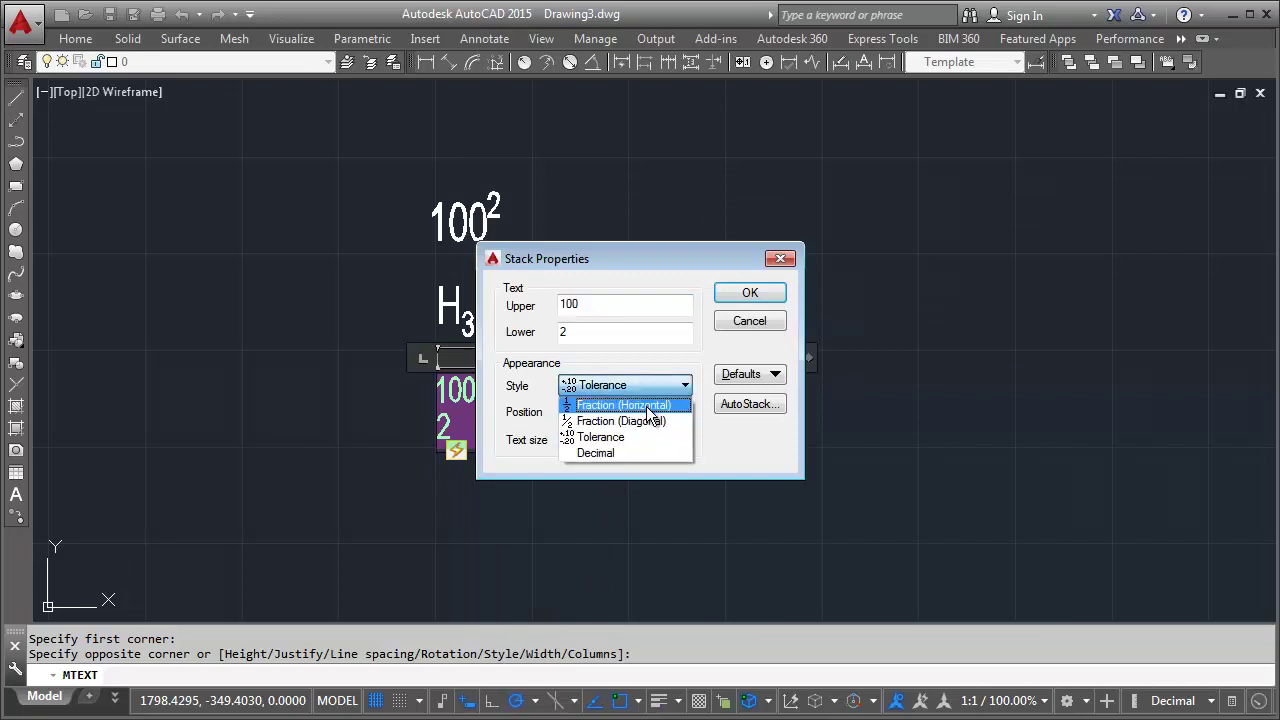
left_click(648, 404)
left_click(623, 444)
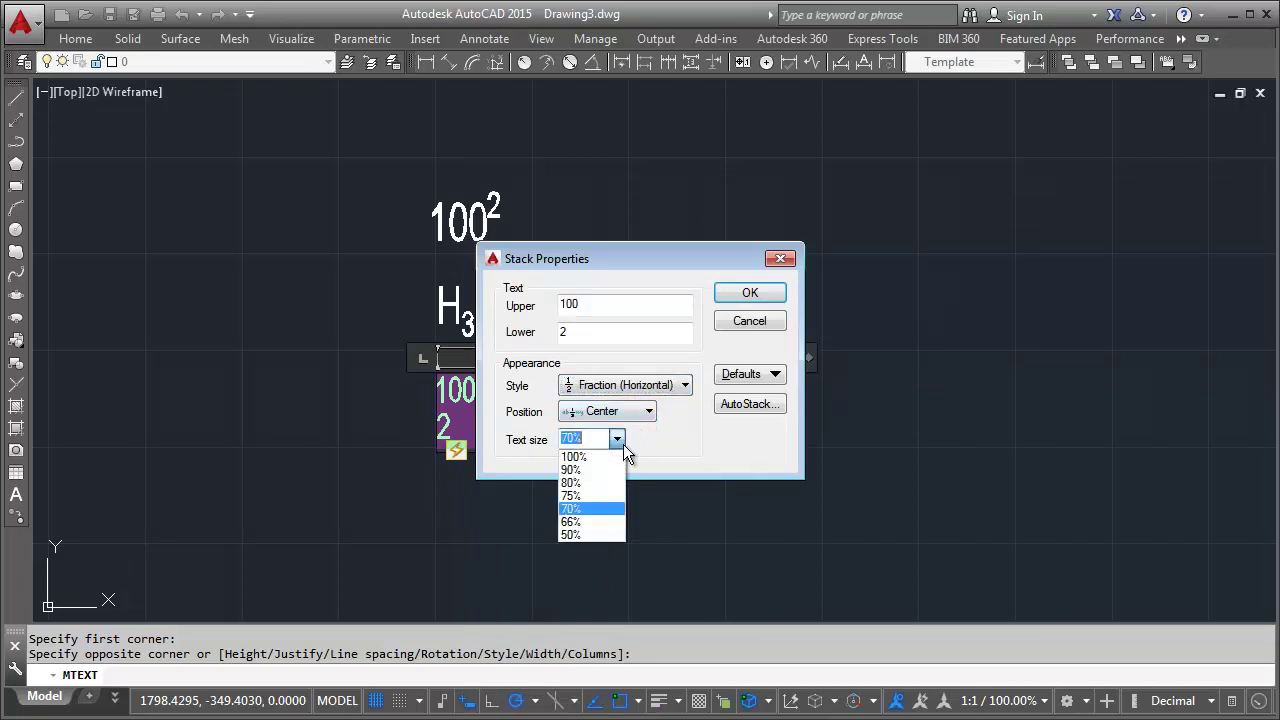
left_click(592, 450)
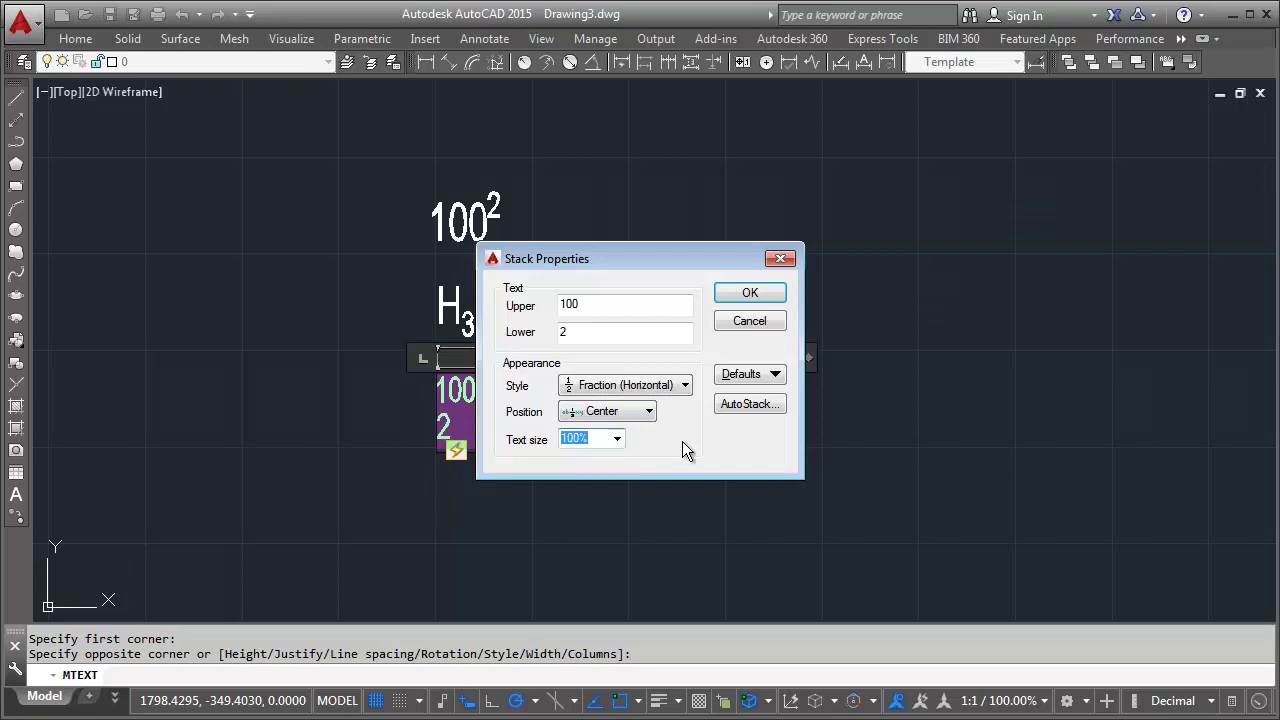
left_click(749, 293)
left_click(699, 385)
type("=50")
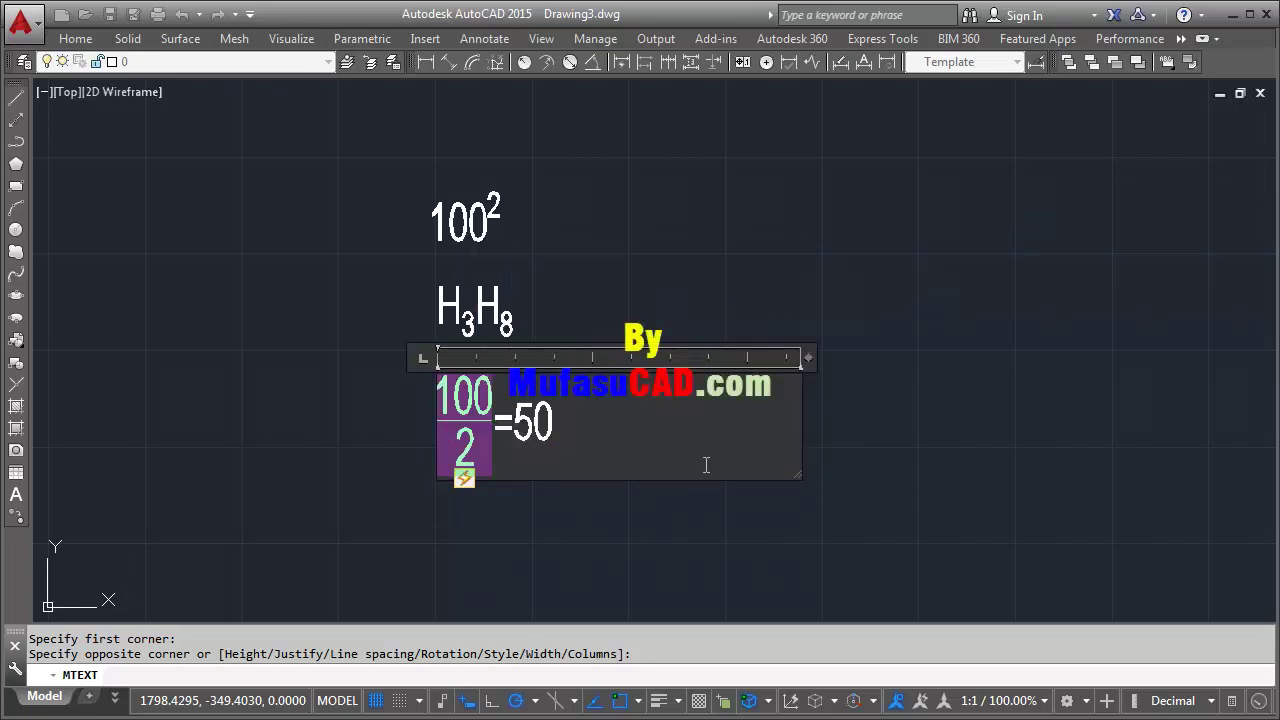
left_click(772, 270)
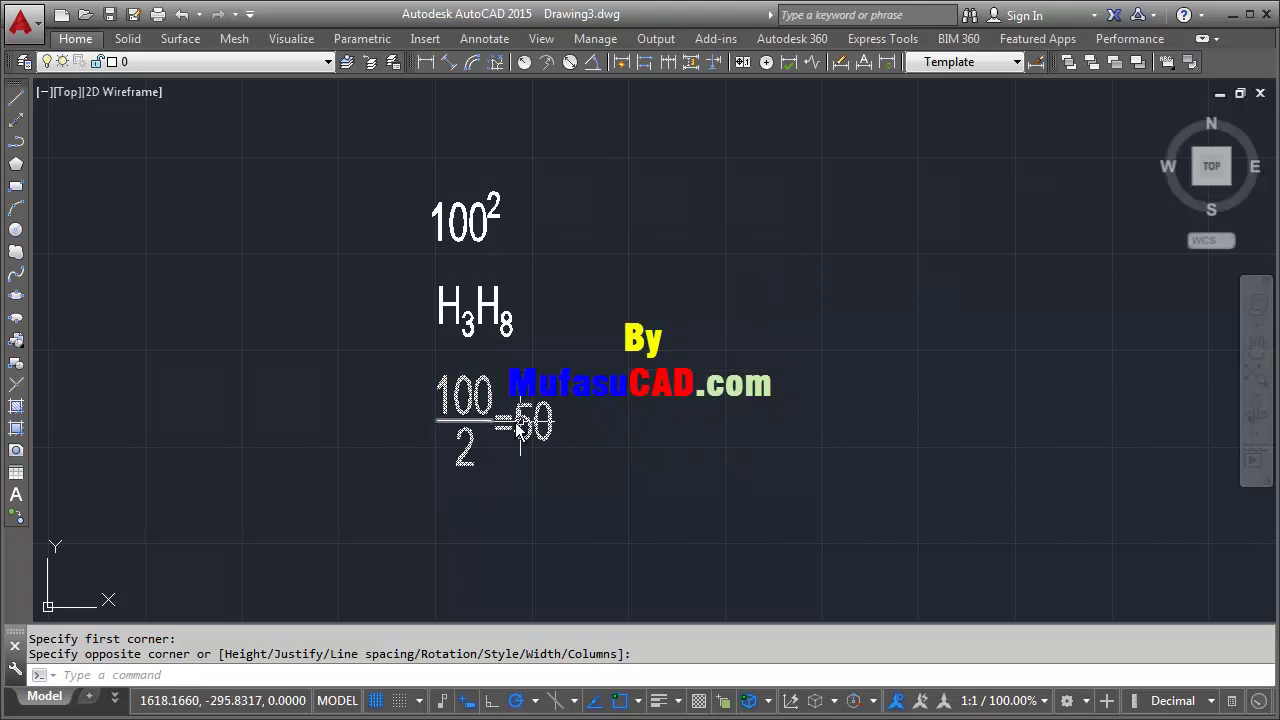
Restyle the 100/2 stack as a centred Fraction (Diagonal) and verify the committed text.
double_click(507, 414)
left_click(492, 400)
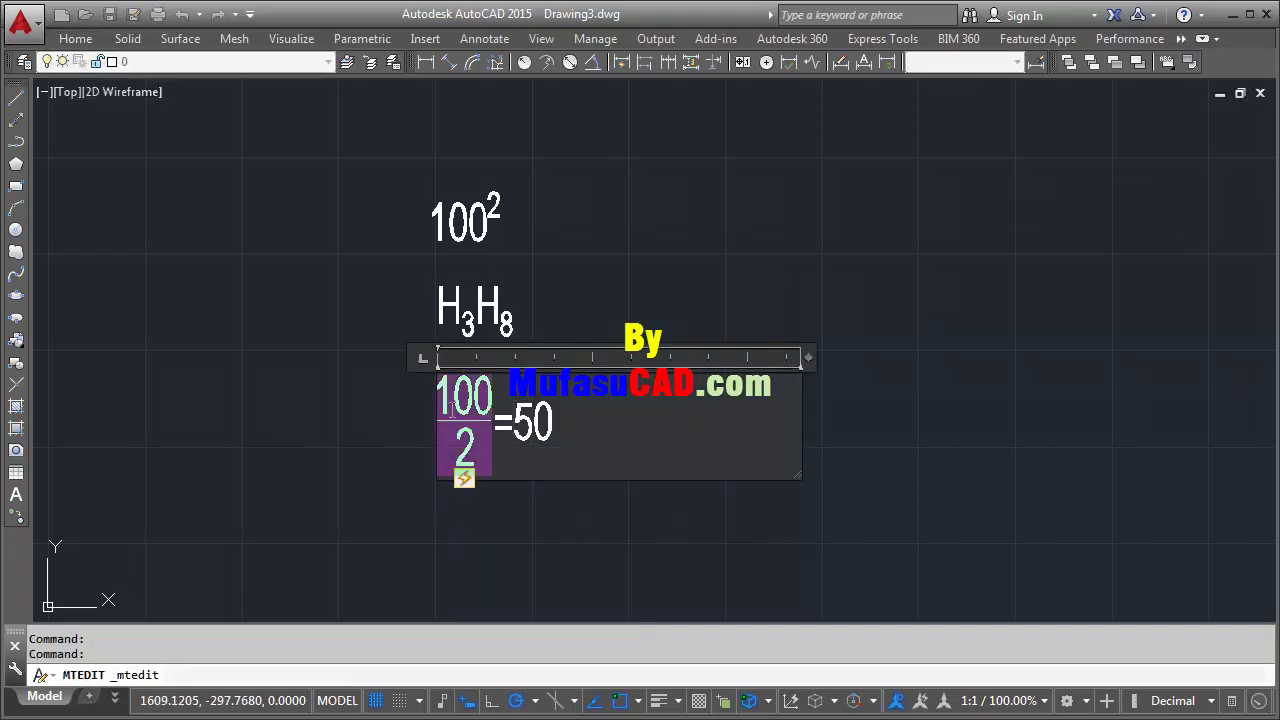
right_click(455, 415)
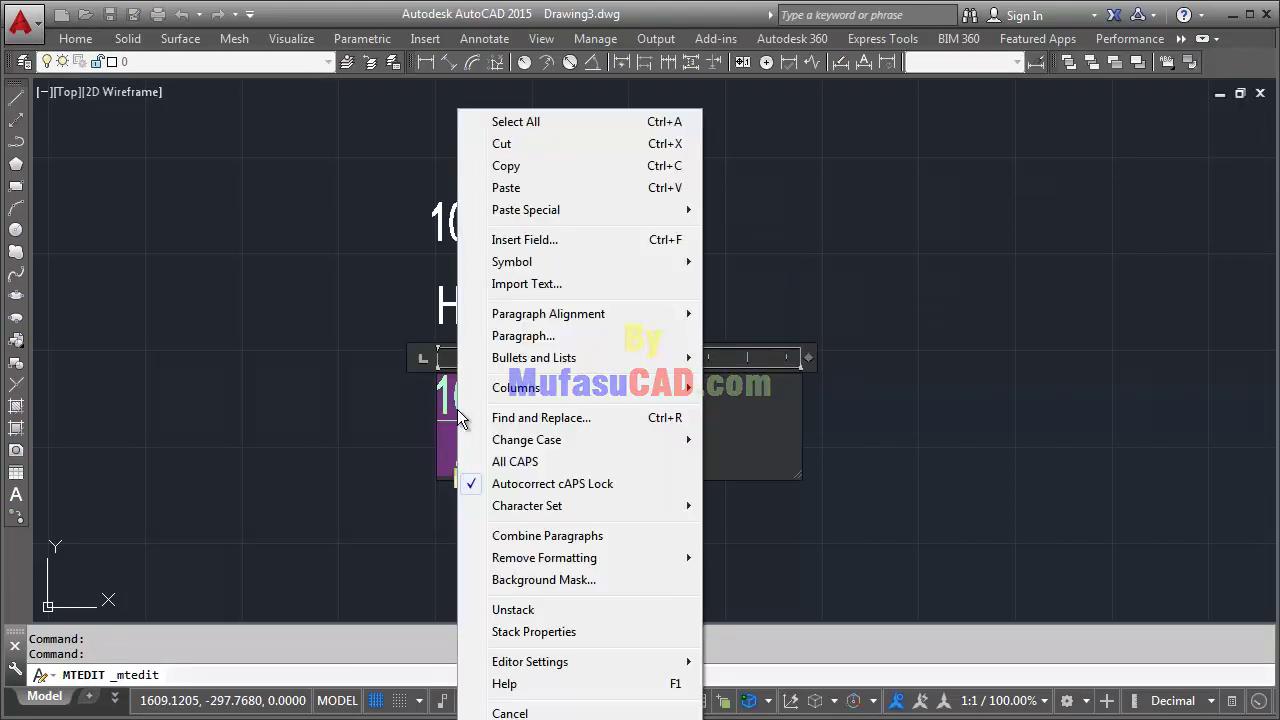
left_click(525, 631)
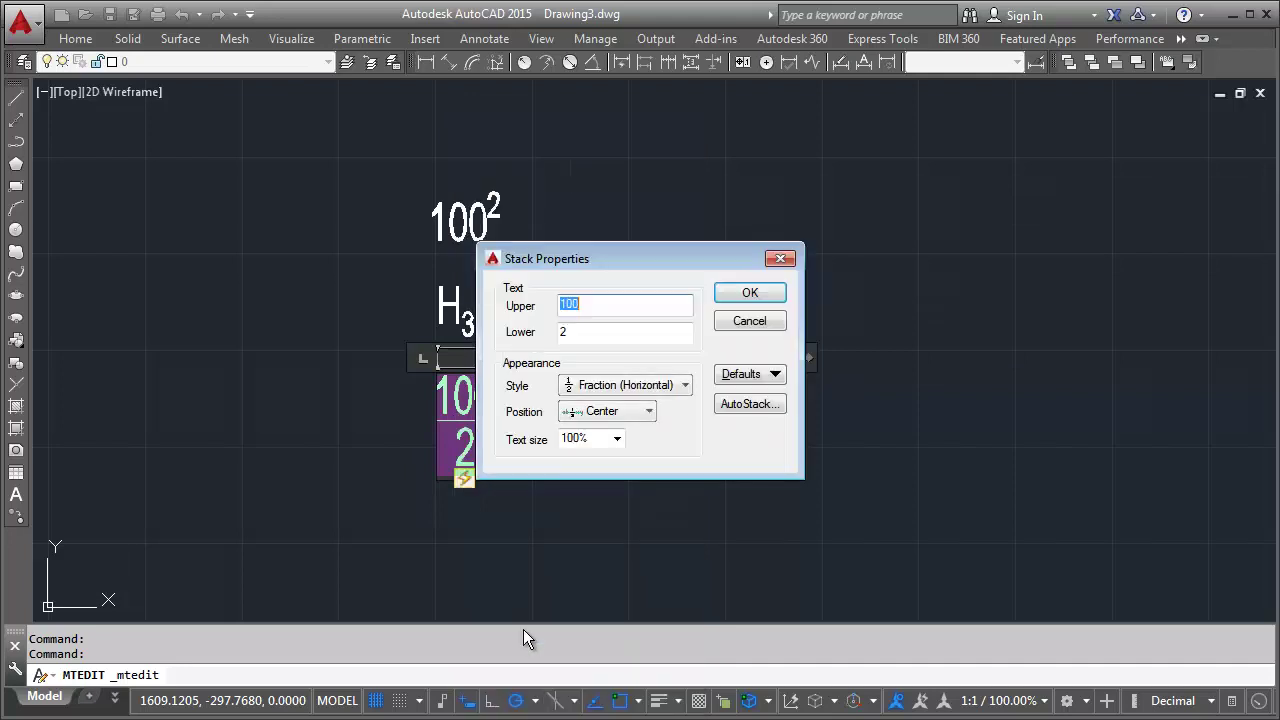
left_click(665, 385)
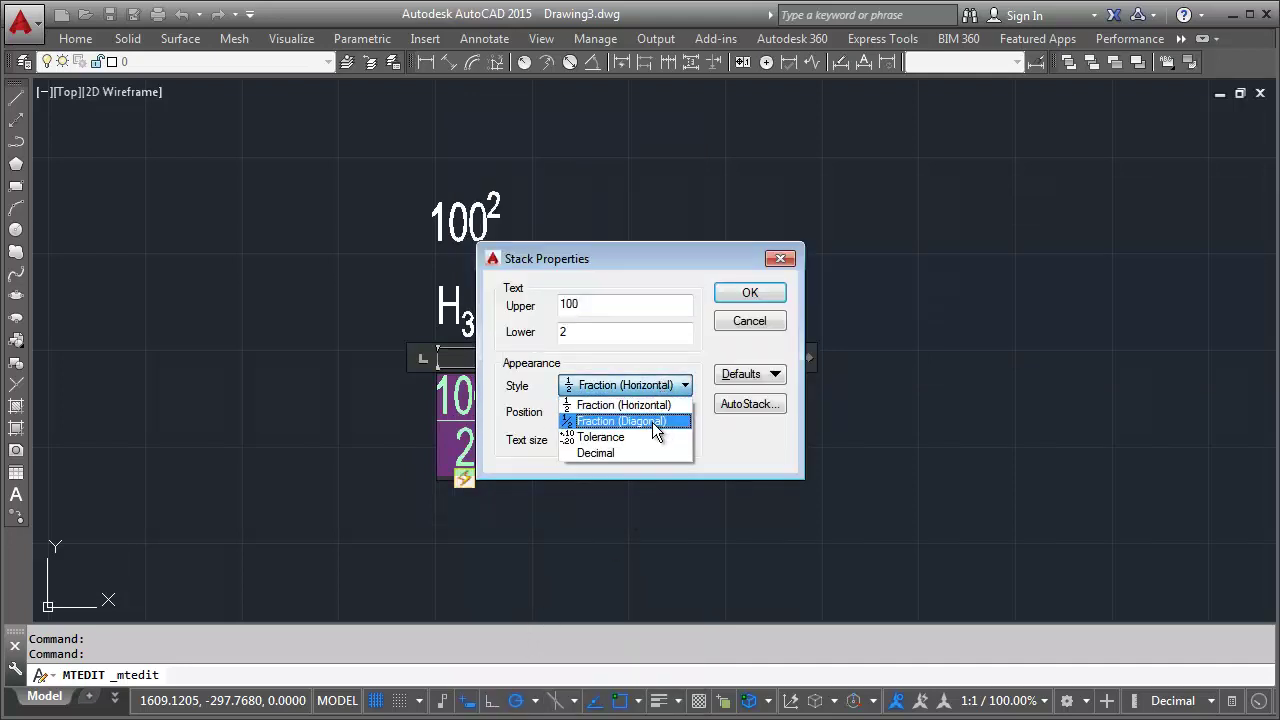
left_click(656, 423)
left_click(656, 416)
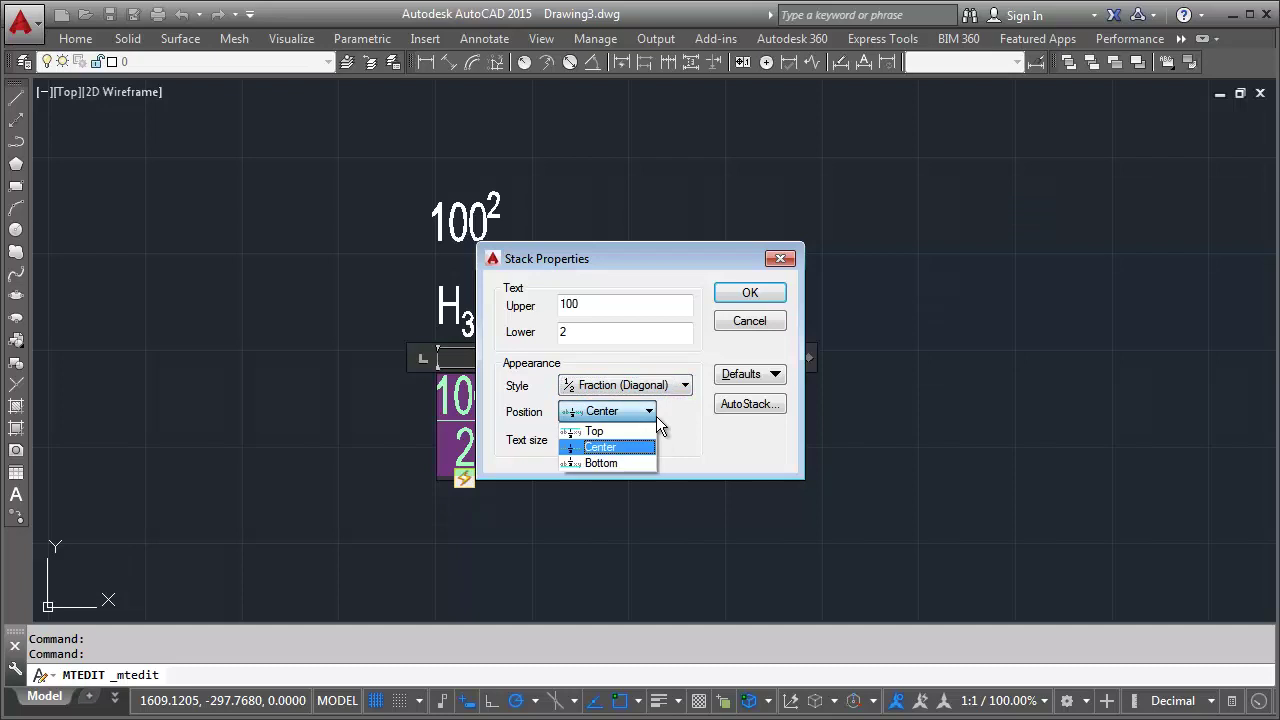
left_click(656, 416)
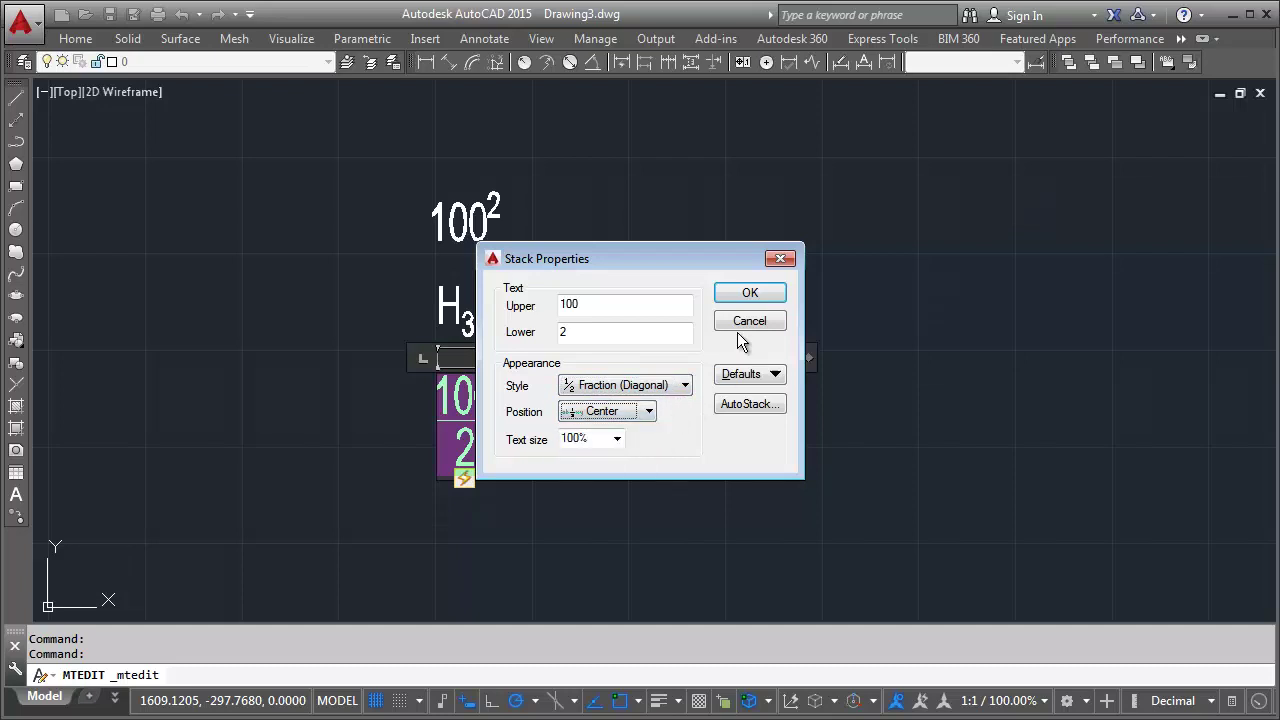
left_click(752, 292)
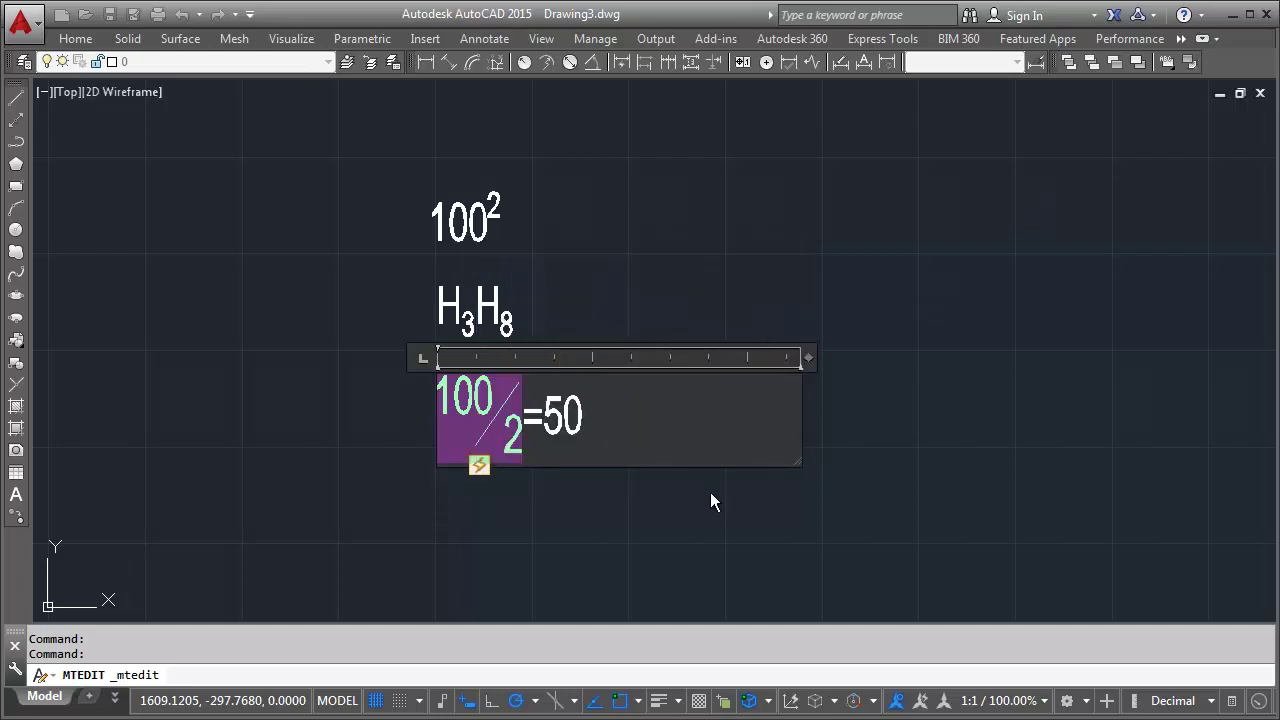
left_click(706, 500)
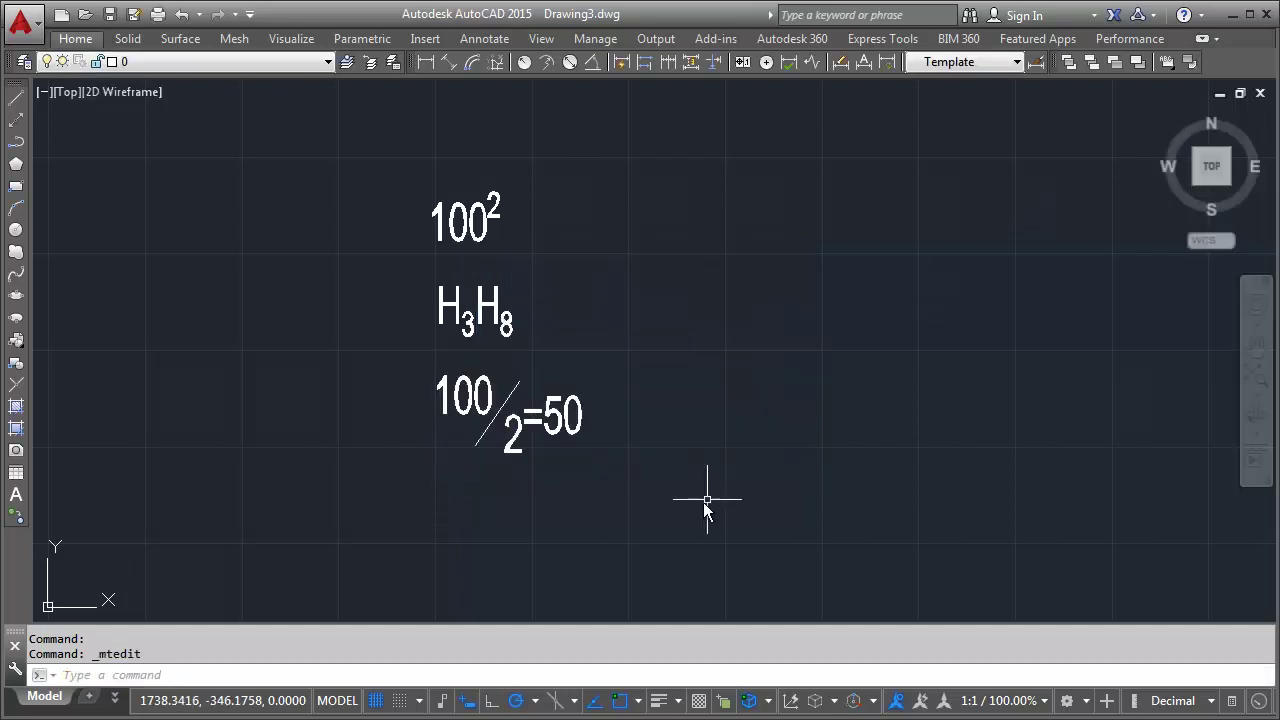
double_click(493, 400)
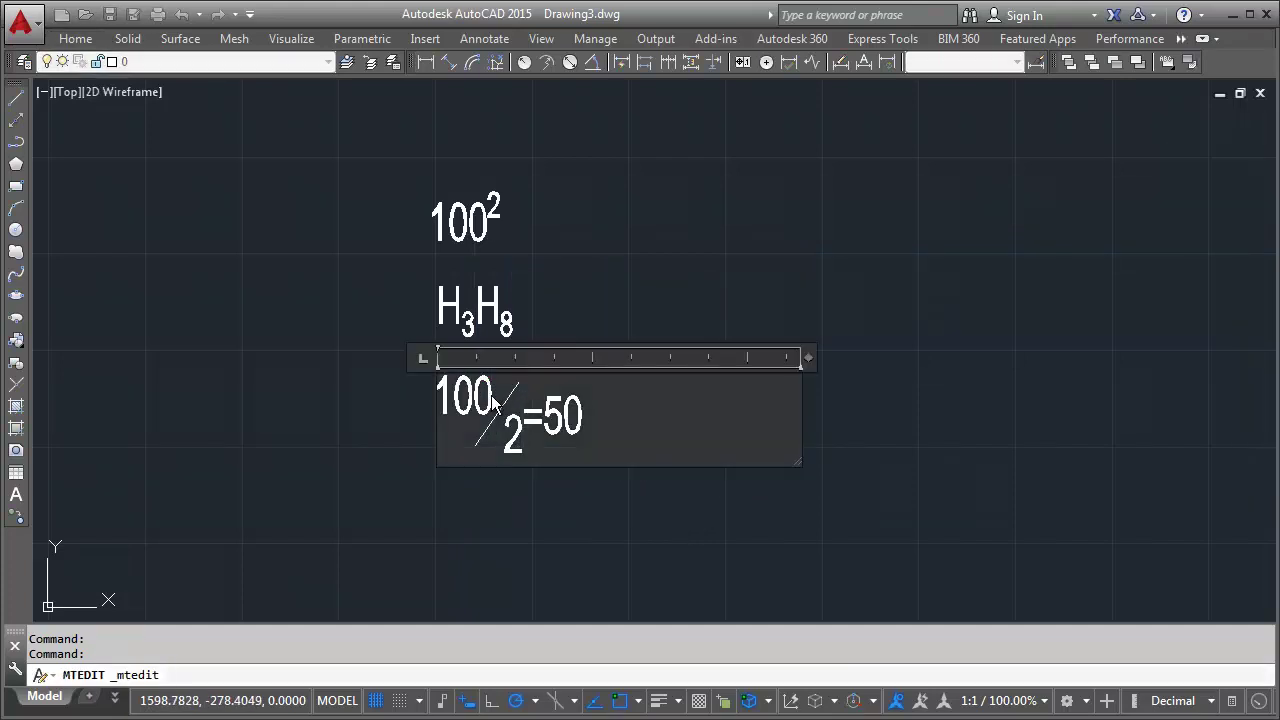
left_click(895, 382)
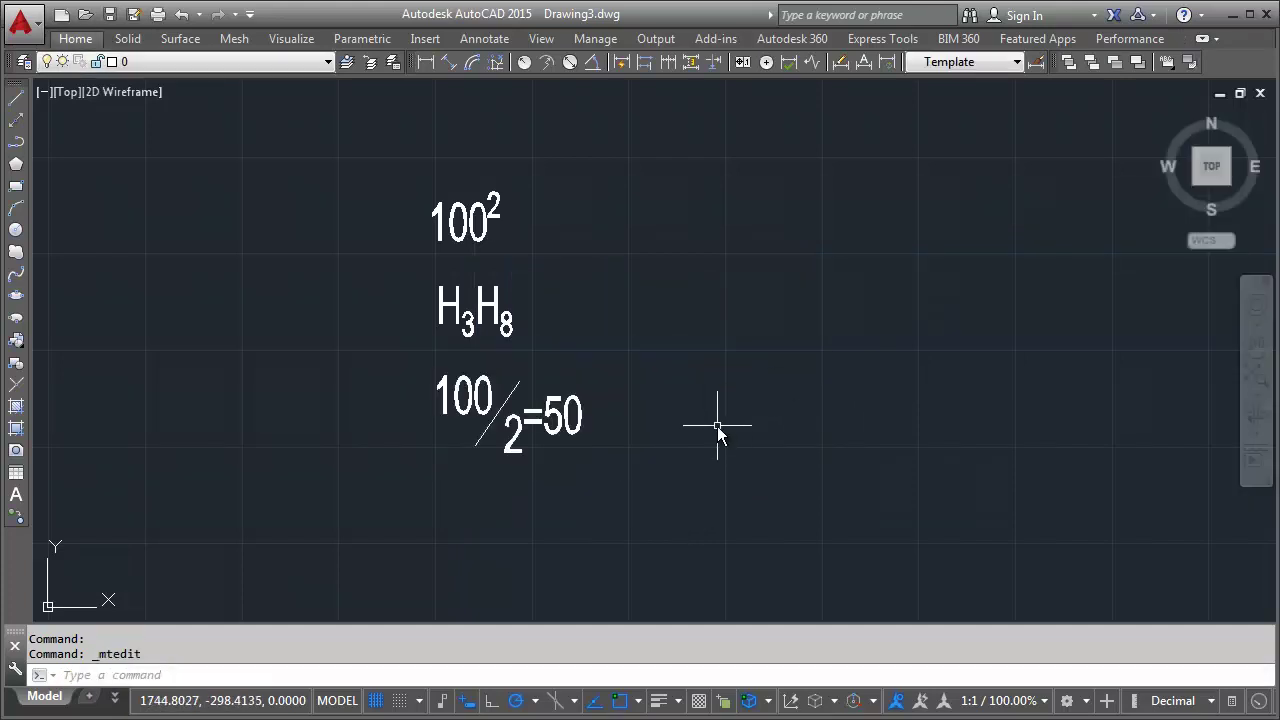
Draw a fourth MTEXT box beside the examples and type 501^2.
type("m")
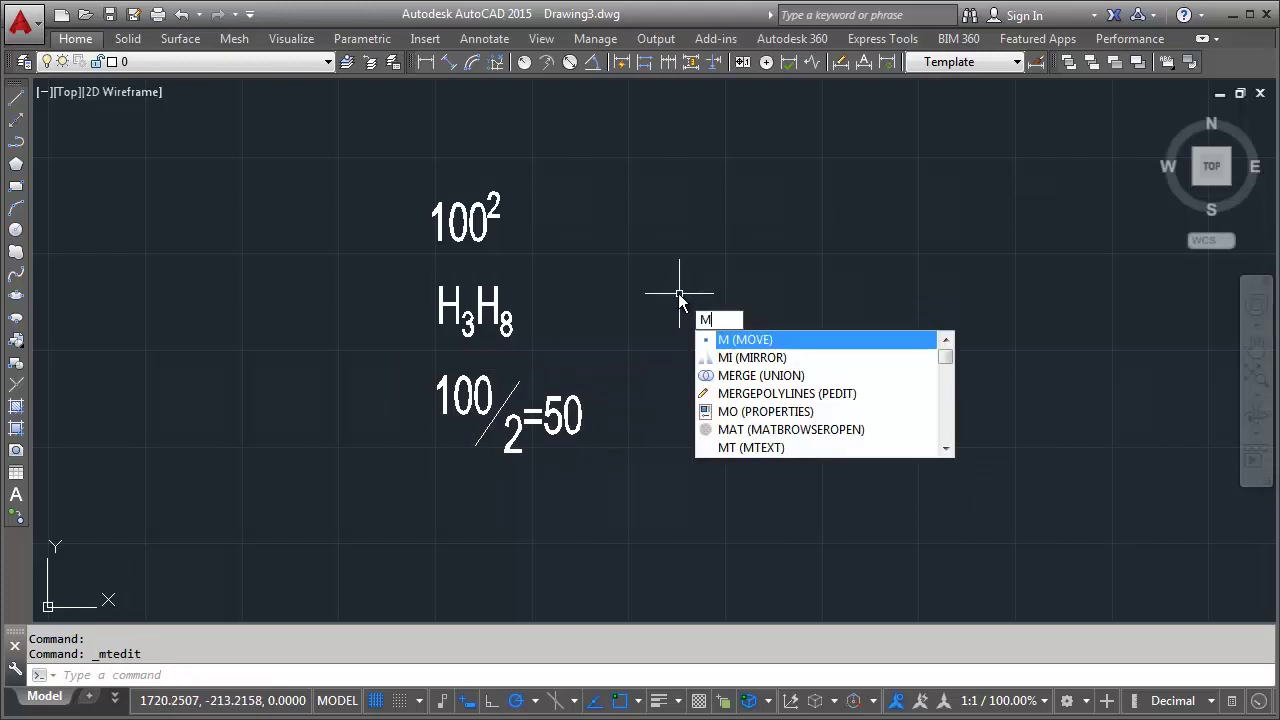
type("t")
key("Return")
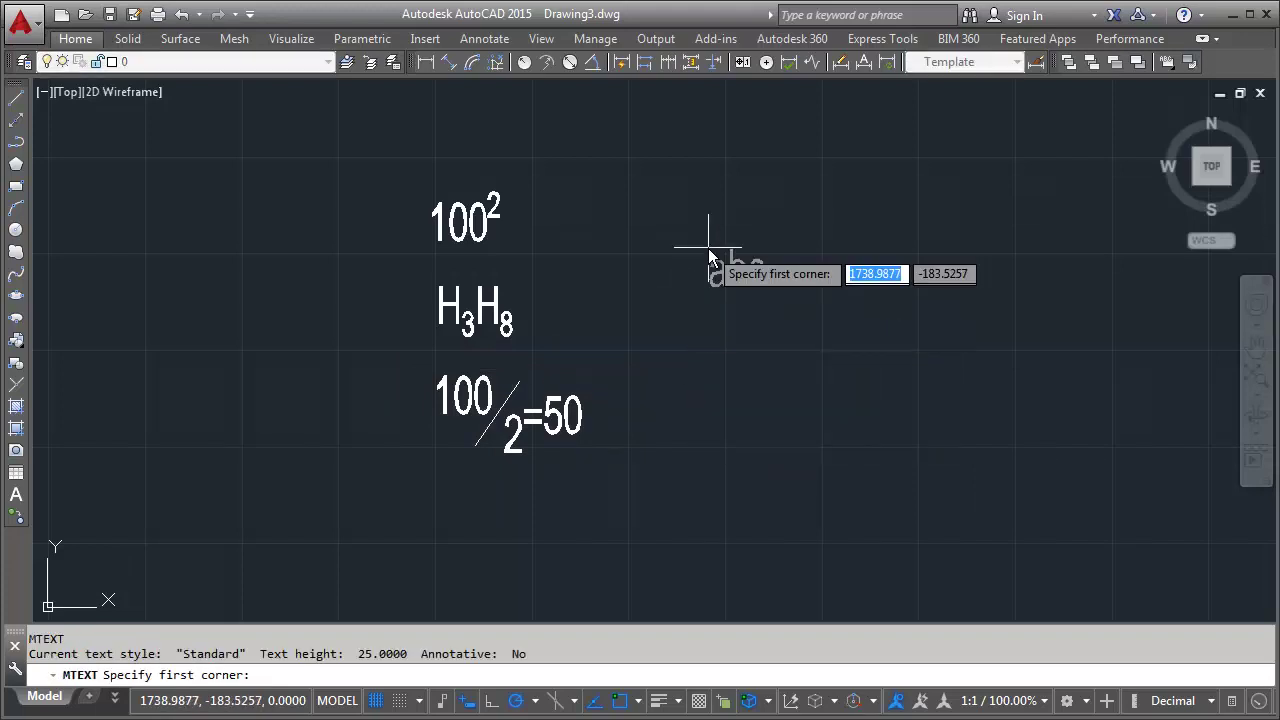
left_click(697, 206)
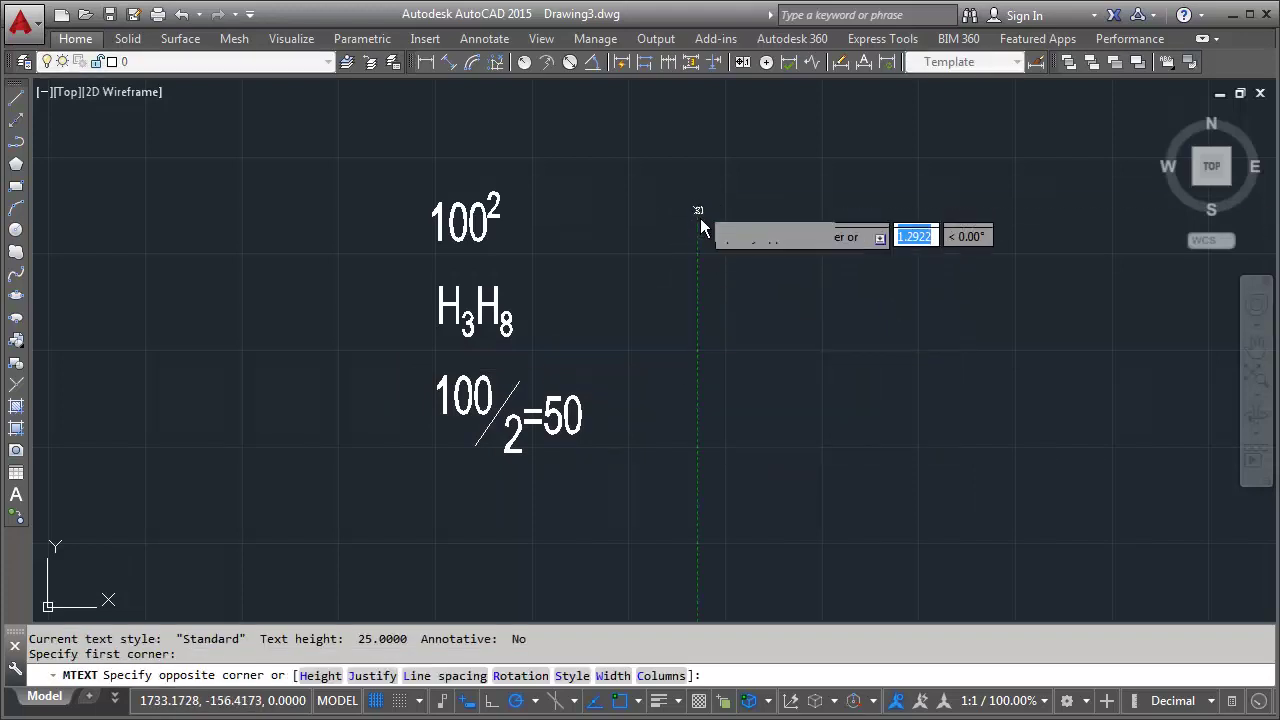
left_click(848, 313)
type("5")
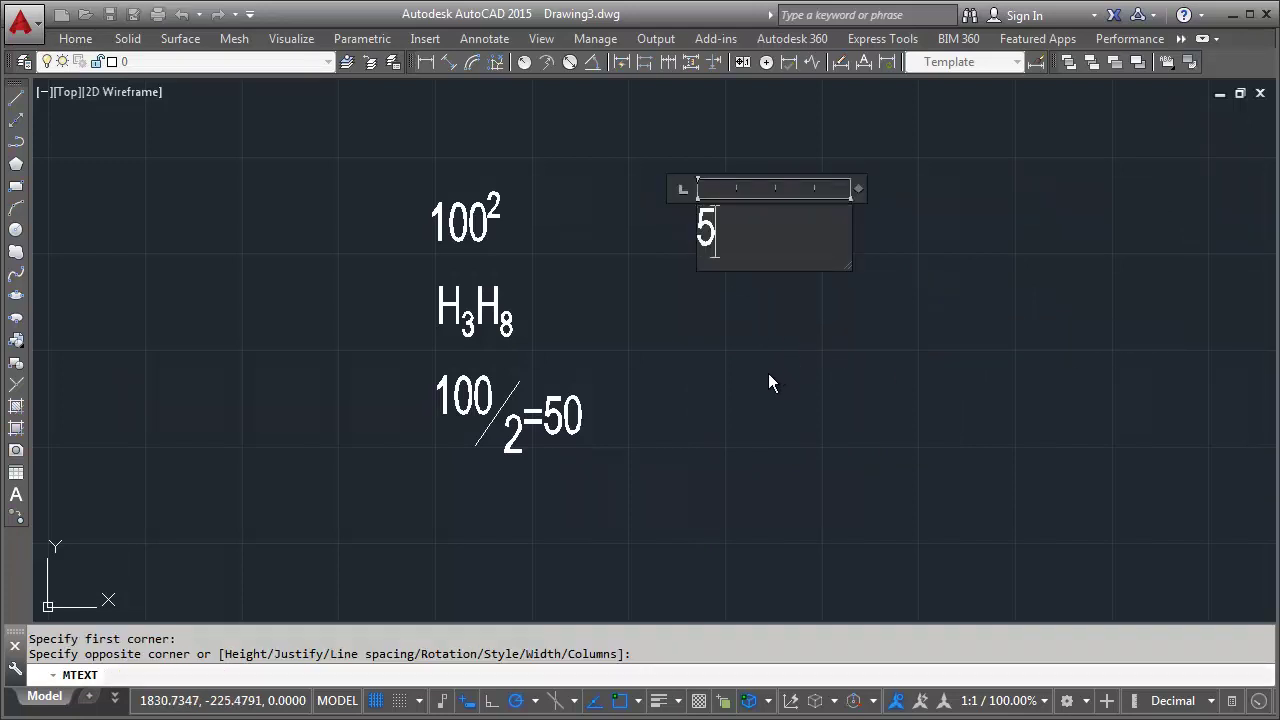
type("0")
type("1")
type("^2")
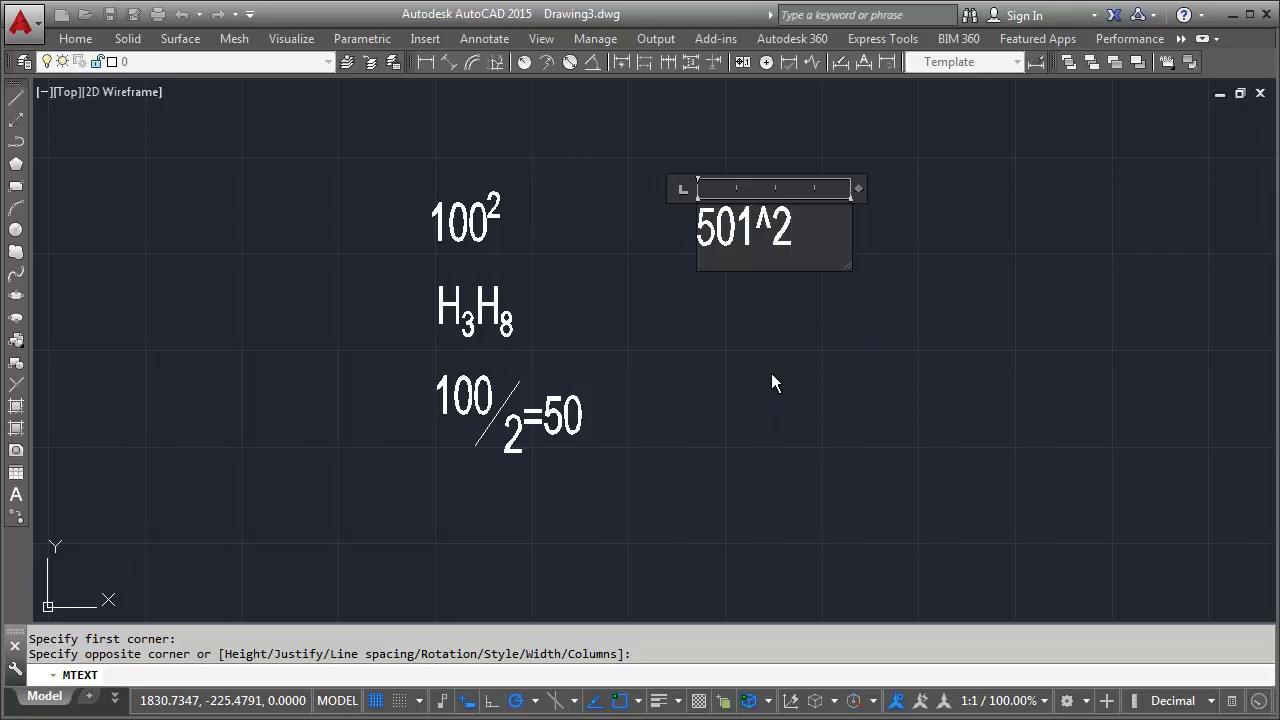
Stack the 1^2 after 50 into 1 over 2 and bring up its Stack Properties.
left_click_drag(800, 228, 759, 239)
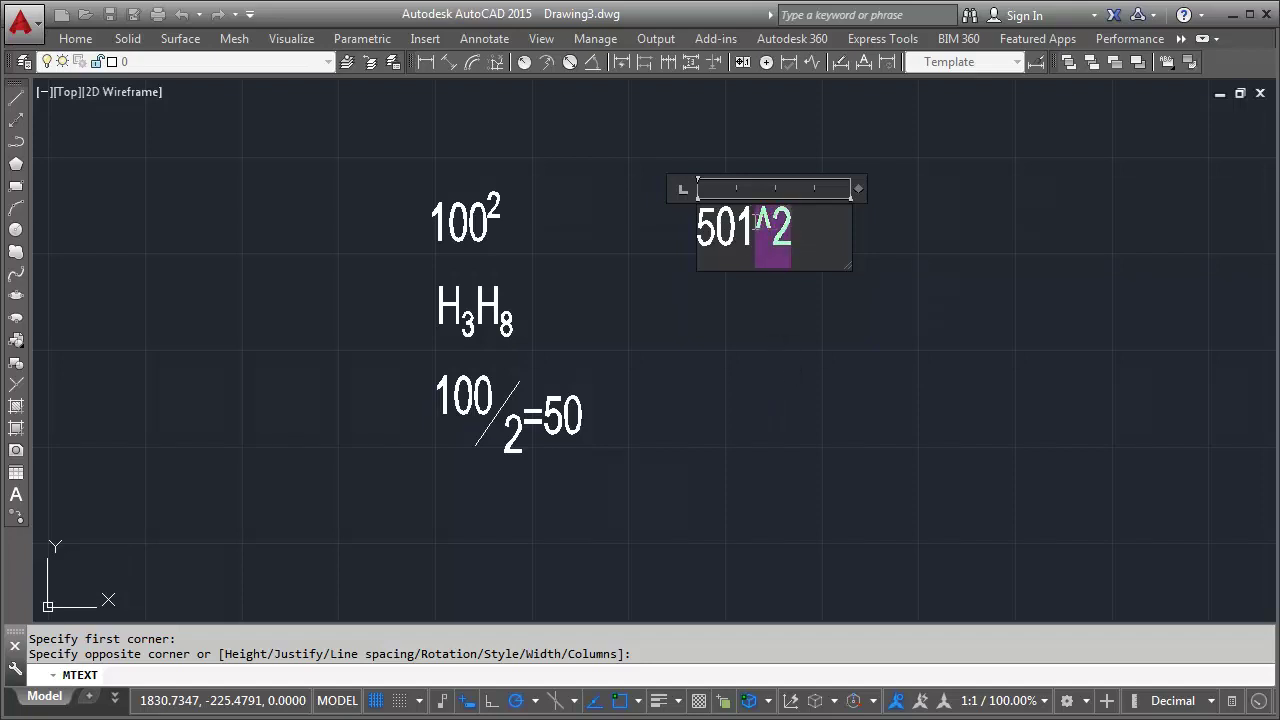
right_click(759, 239)
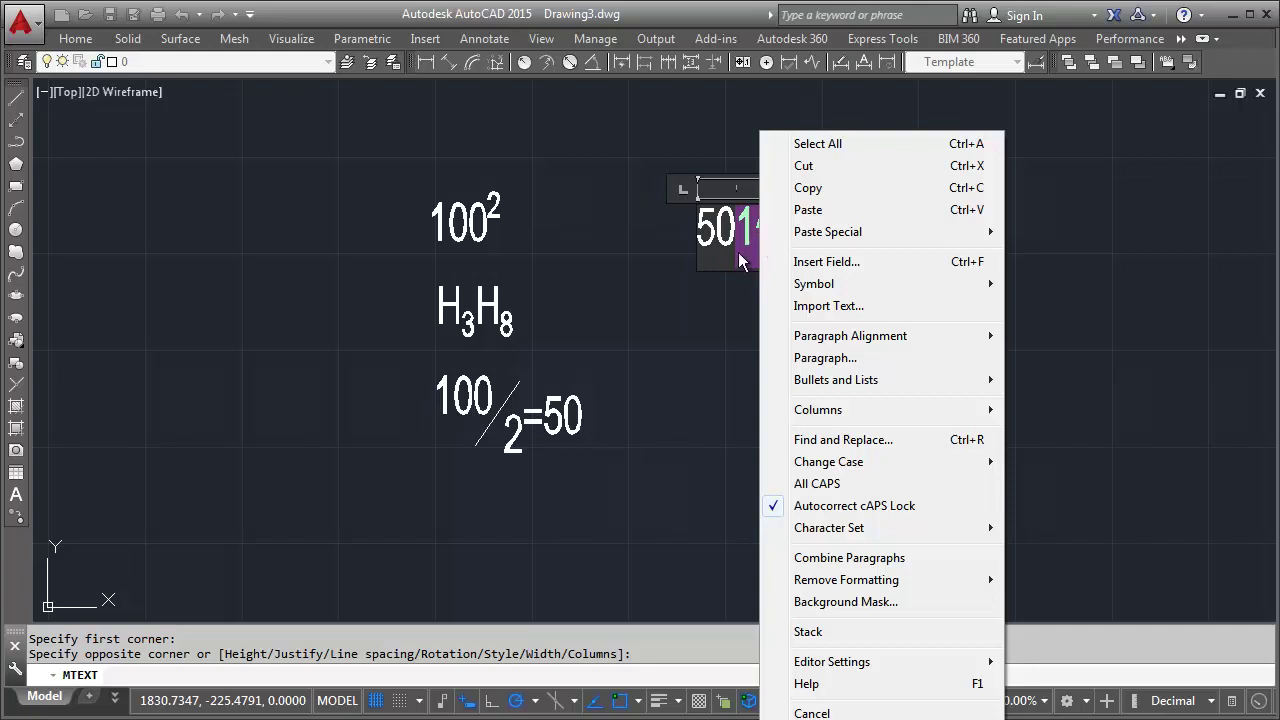
left_click(810, 631)
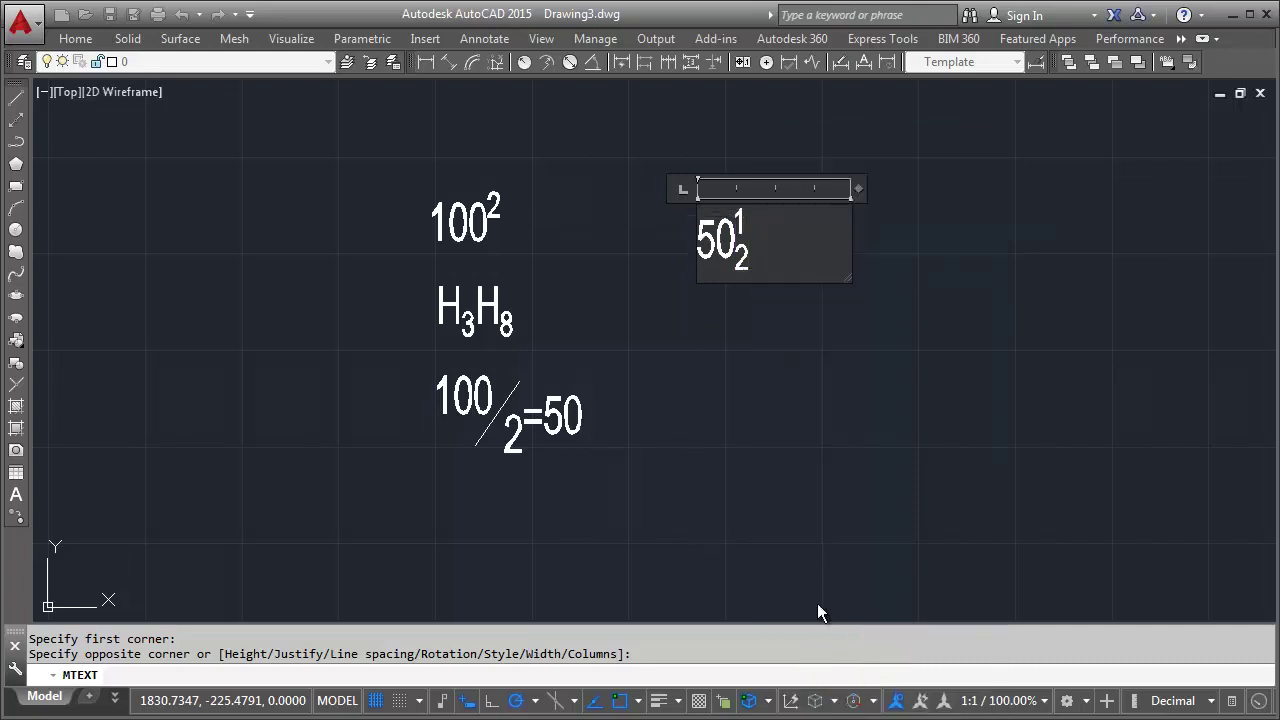
left_click(746, 240)
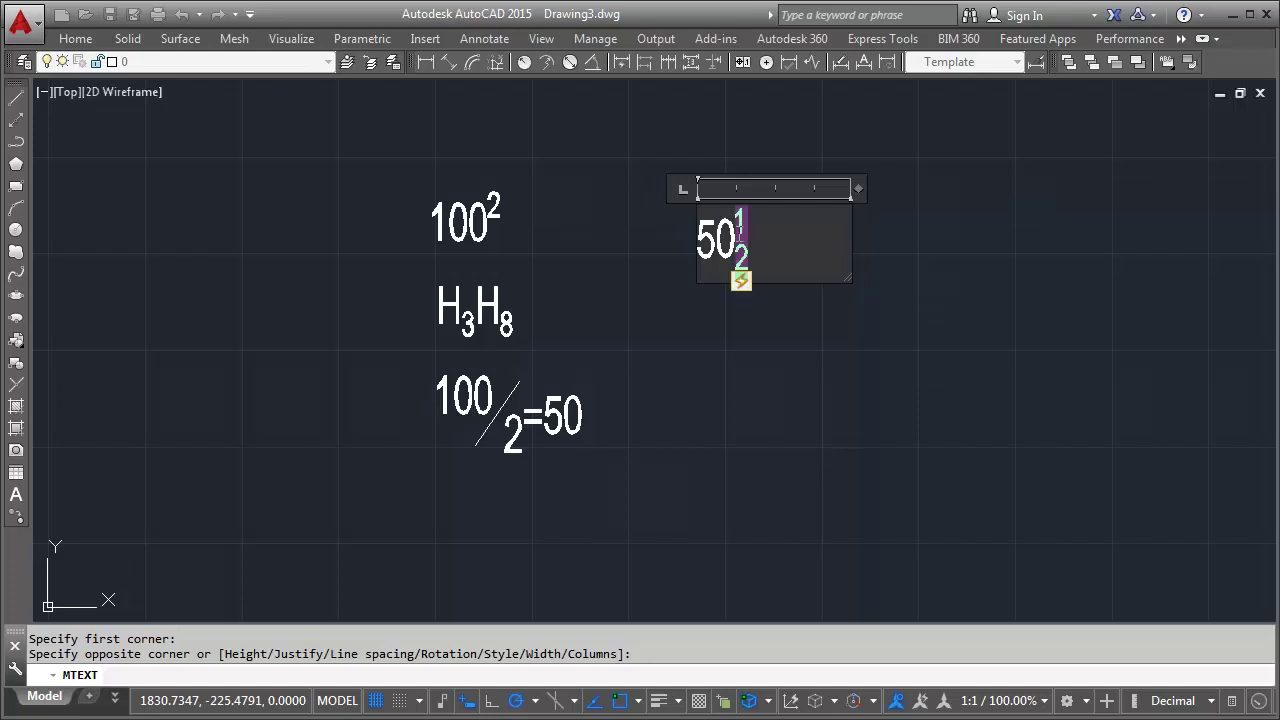
right_click(745, 248)
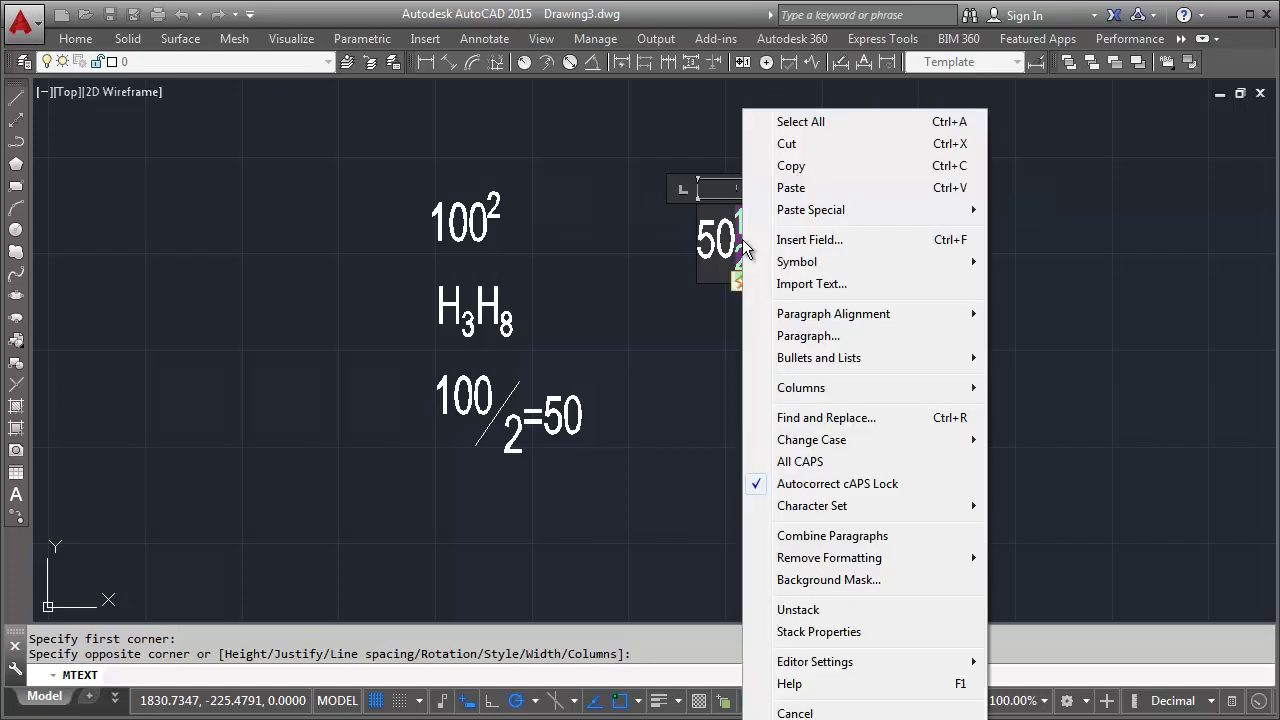
left_click(821, 632)
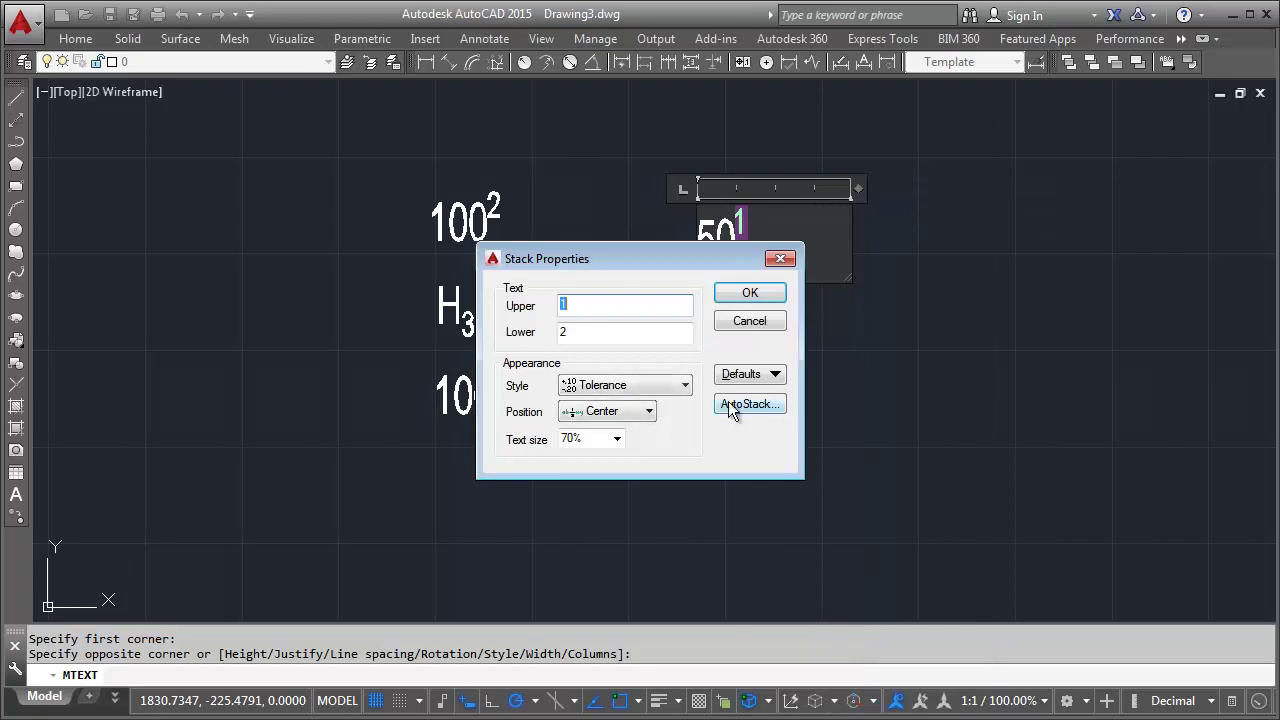
Set the stack style to Tolerance with 50% text size.
left_click(640, 384)
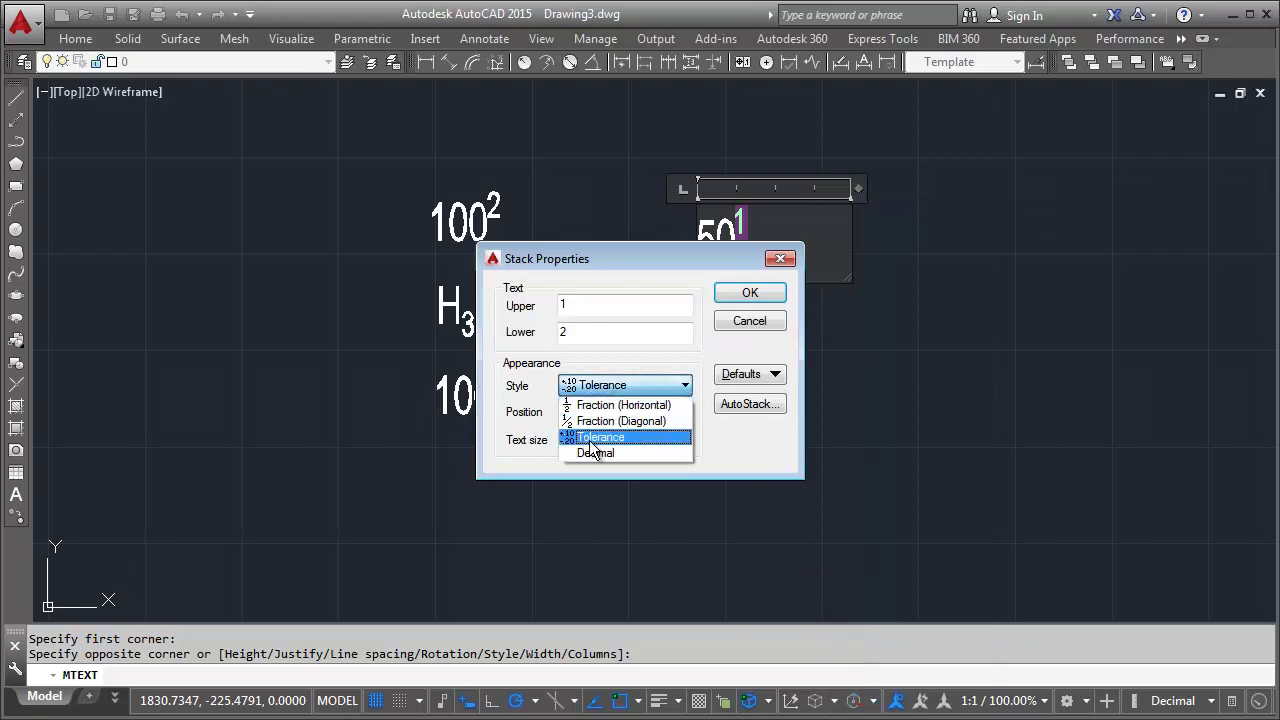
left_click(600, 453)
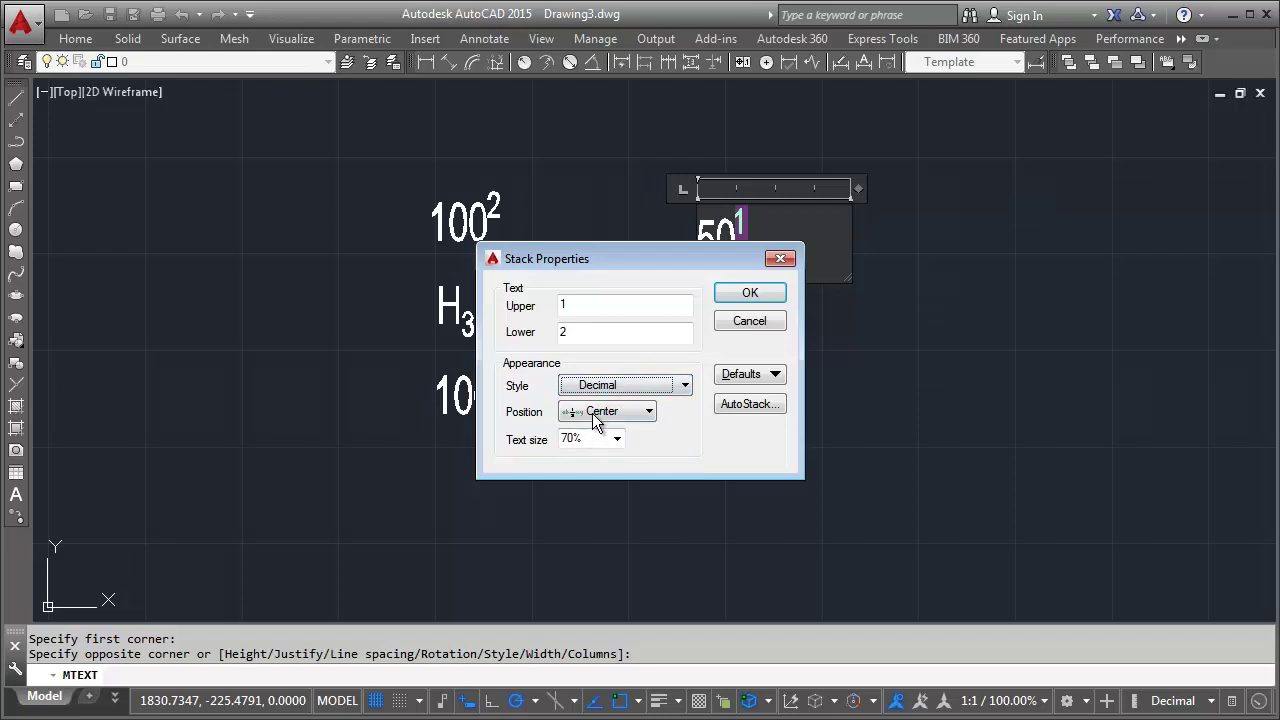
left_click(592, 413)
left_click(640, 385)
left_click(587, 438)
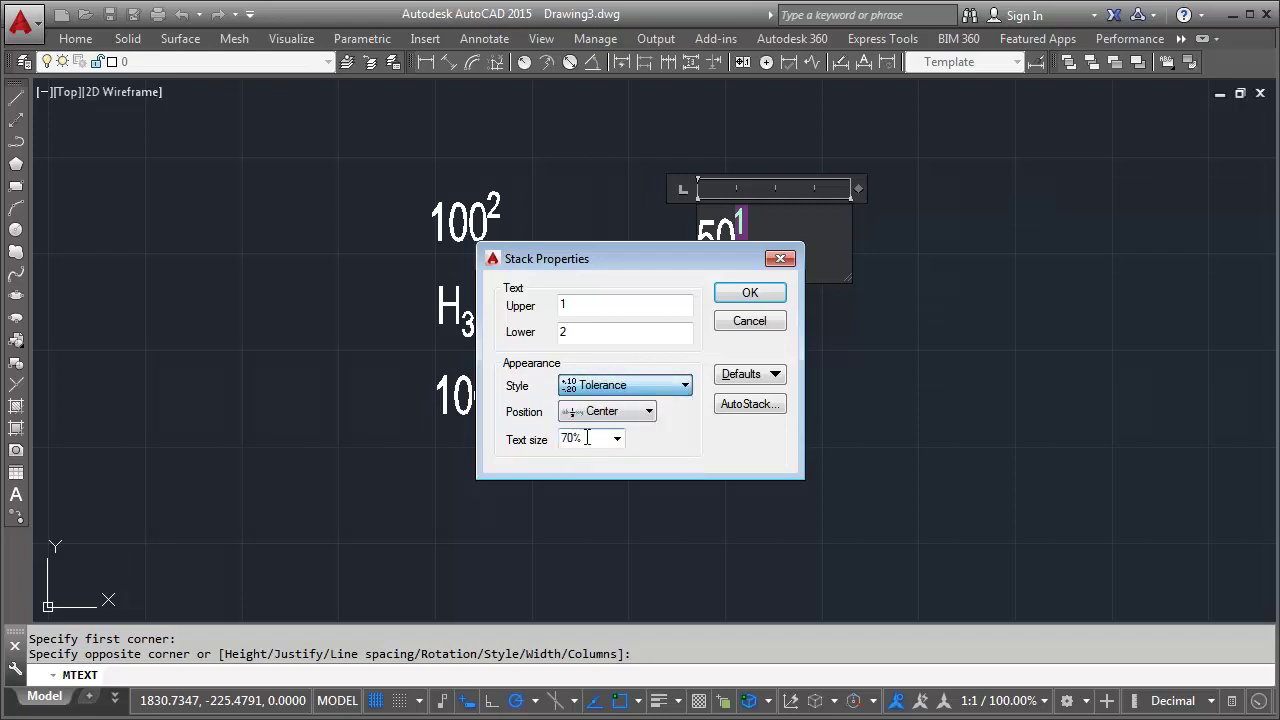
left_click(617, 439)
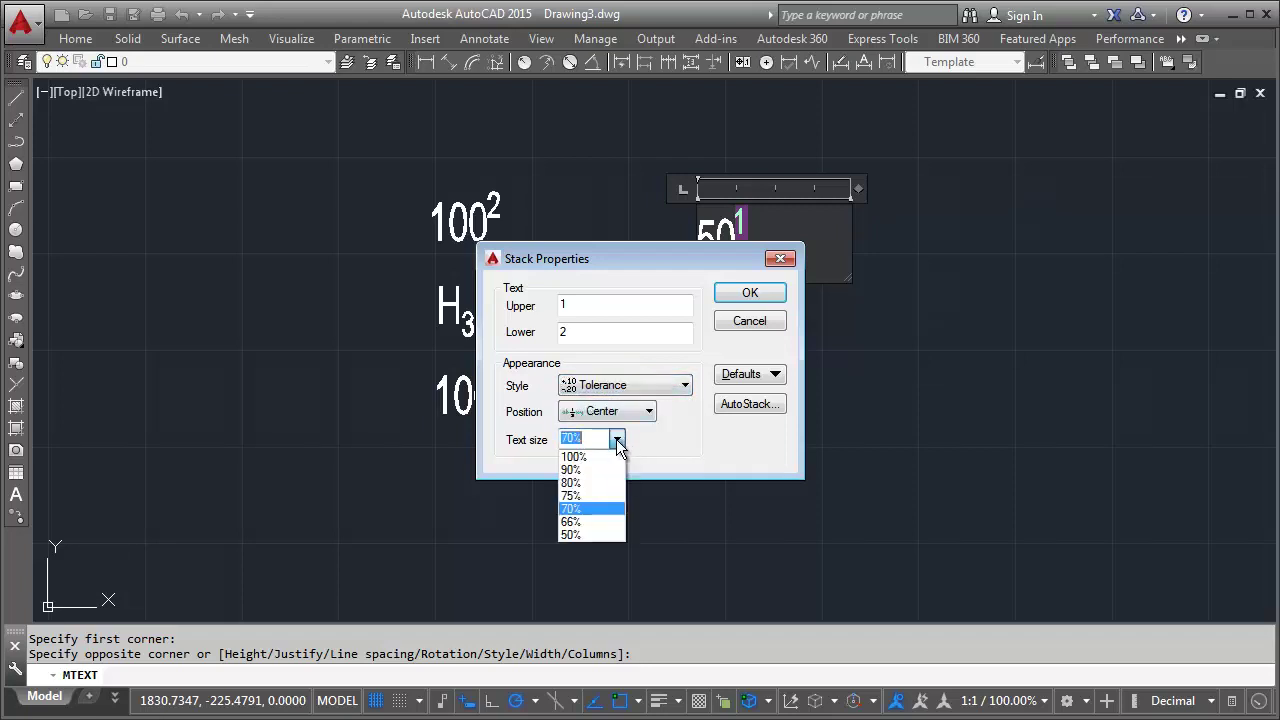
left_click(592, 535)
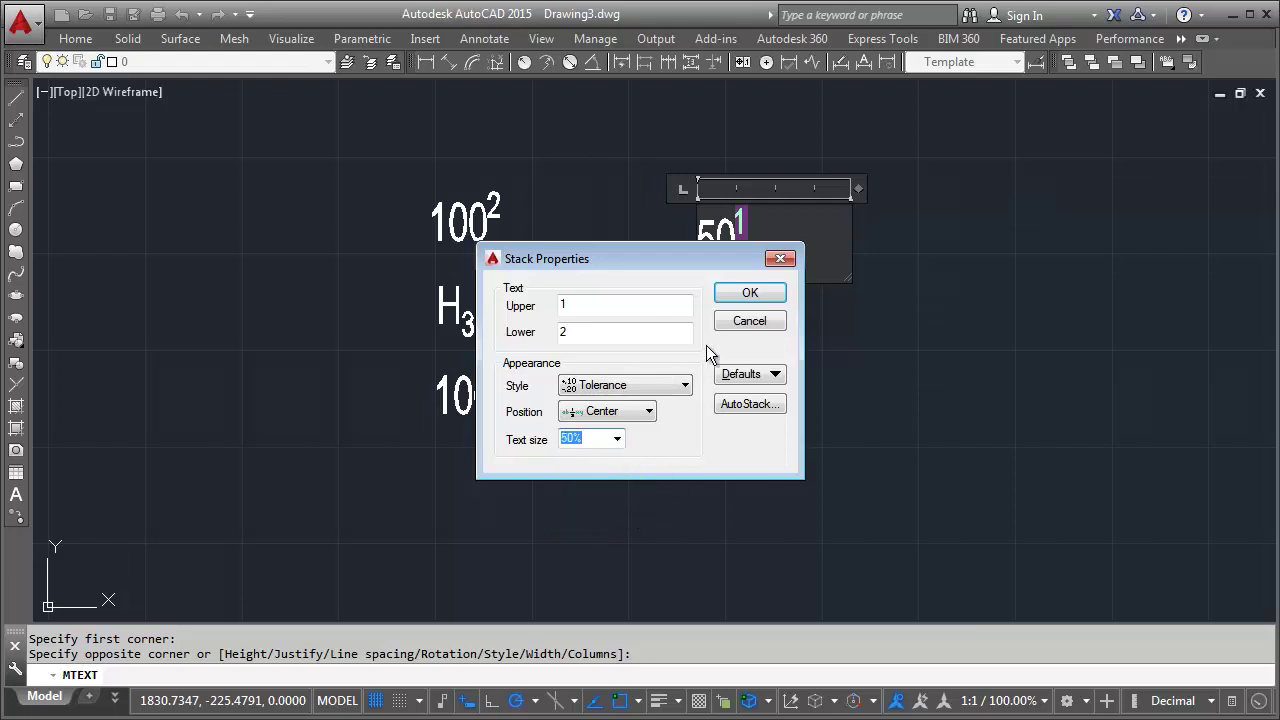
left_click(749, 292)
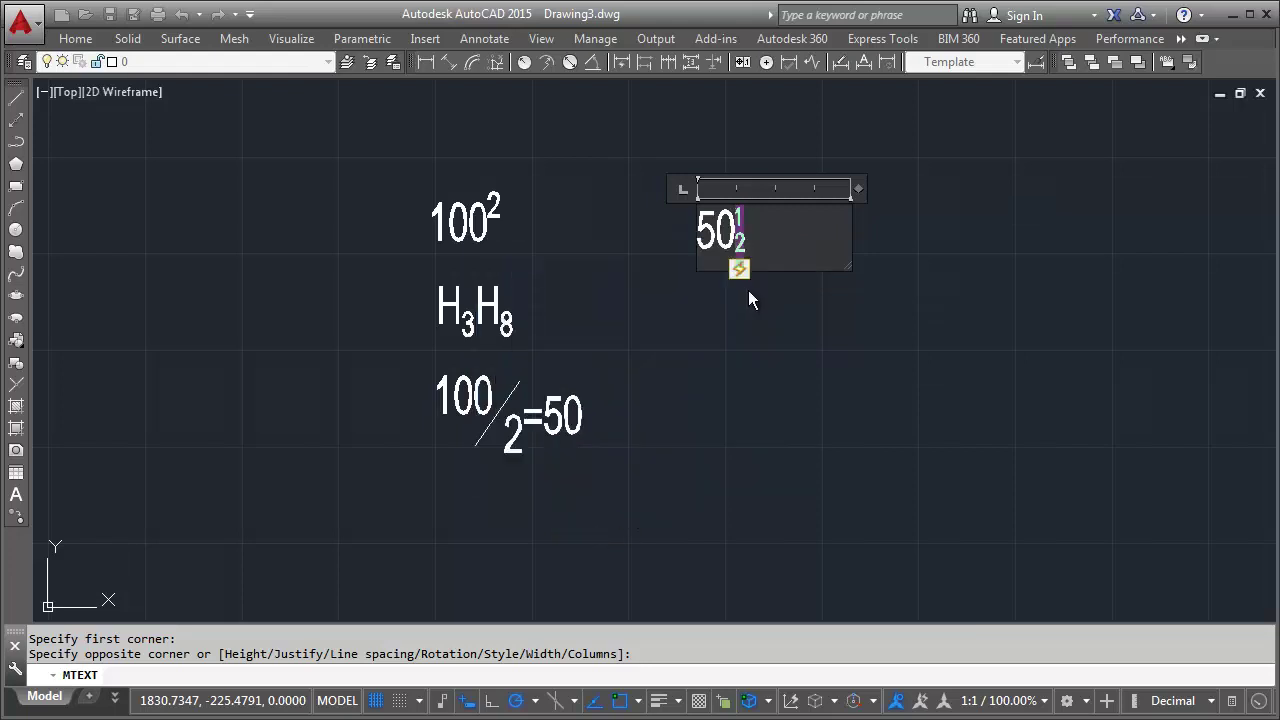
Change the stack to upper 0.01 and lower 0.02, then commit the 50 text.
right_click(753, 230)
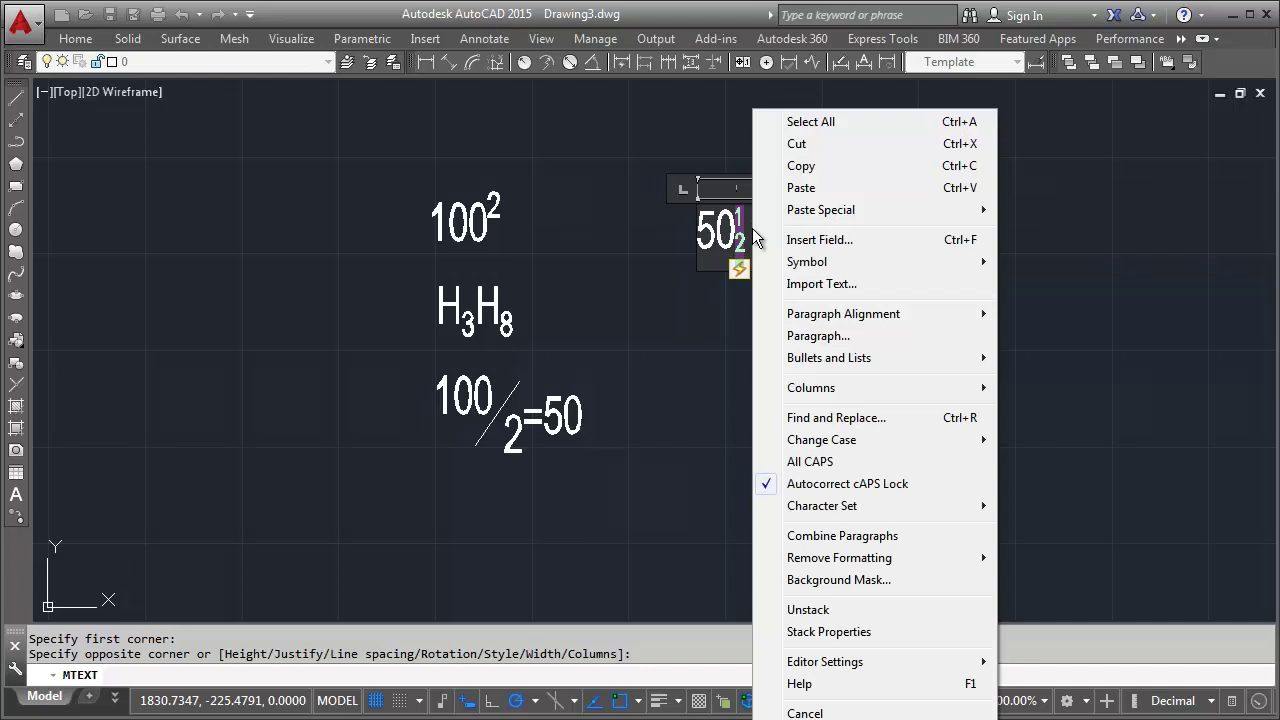
left_click(835, 633)
left_click_drag(750, 262, 898, 311)
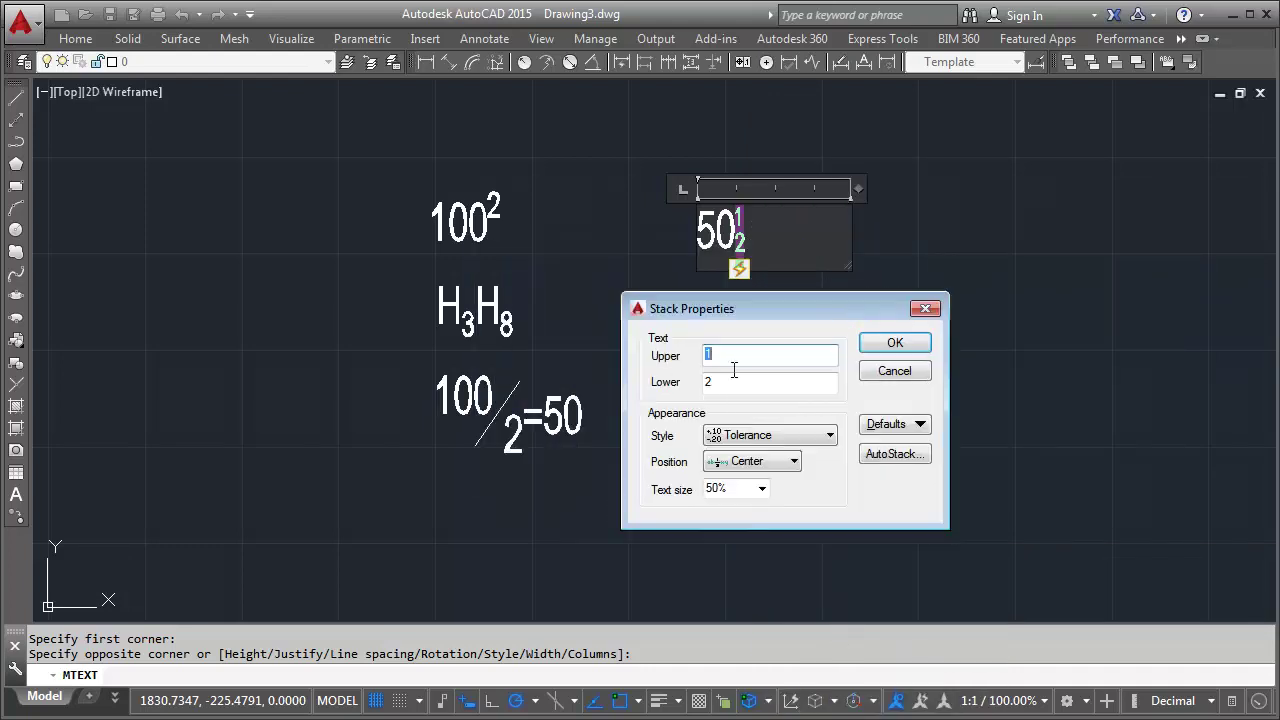
type("0")
type(".0")
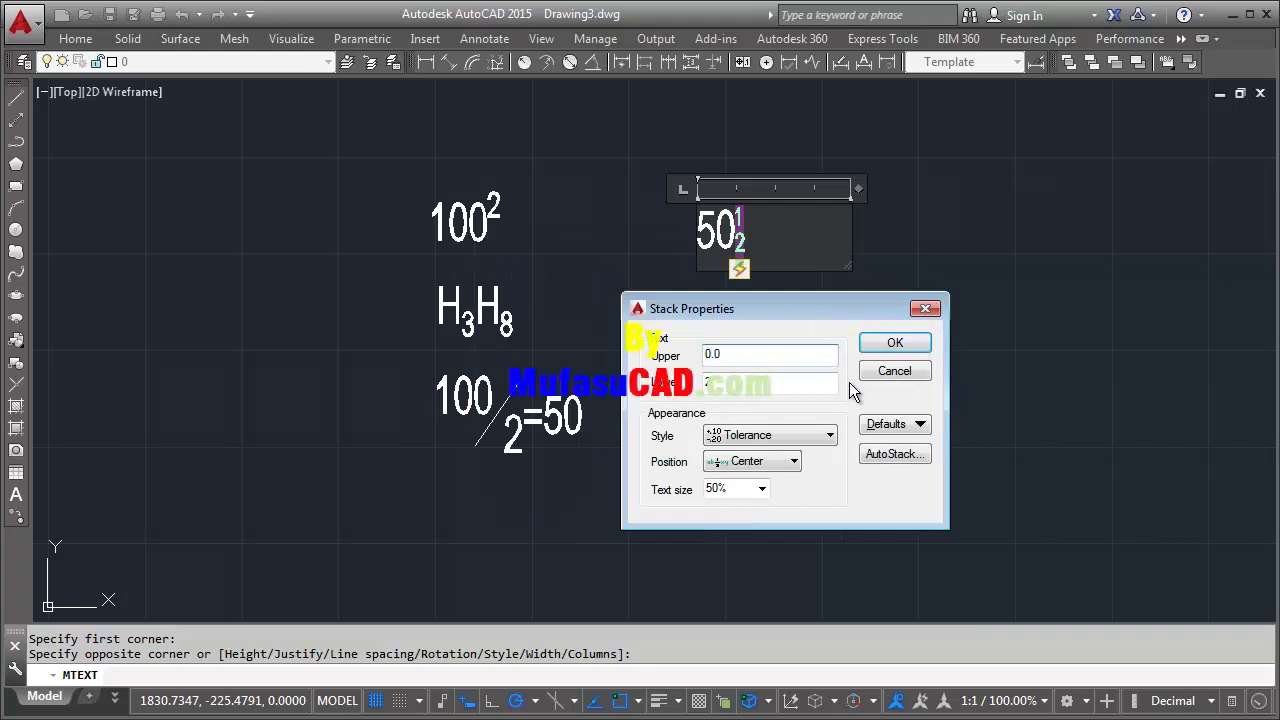
type("1")
key("Tab")
left_click(873, 345)
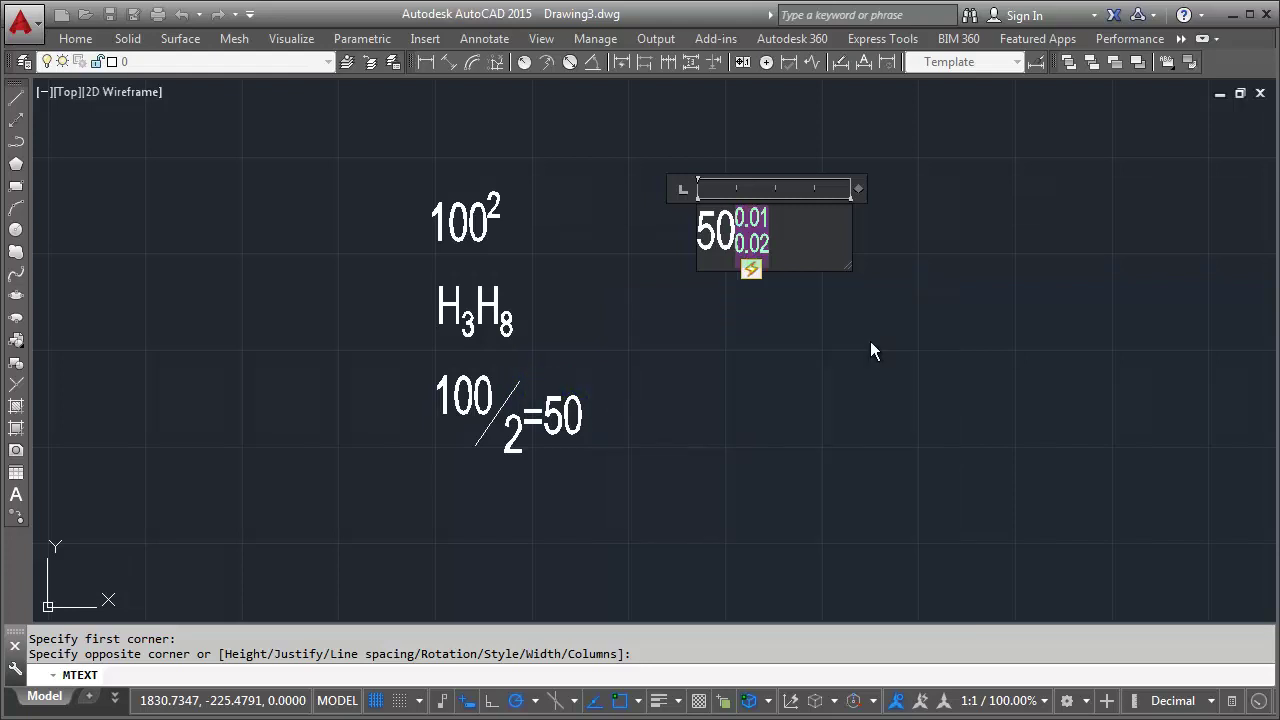
left_click(794, 362)
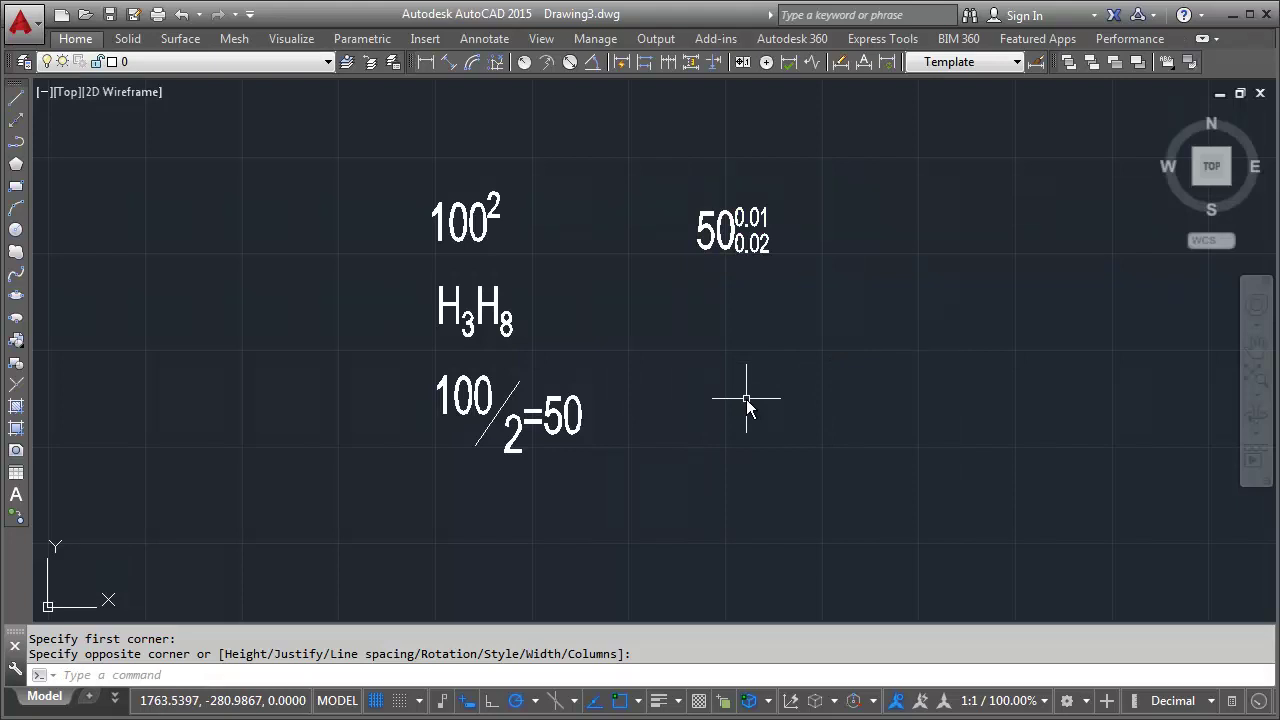
Reopen the 50 text and insert a space before the 0.01/0.02 stack.
double_click(752, 240)
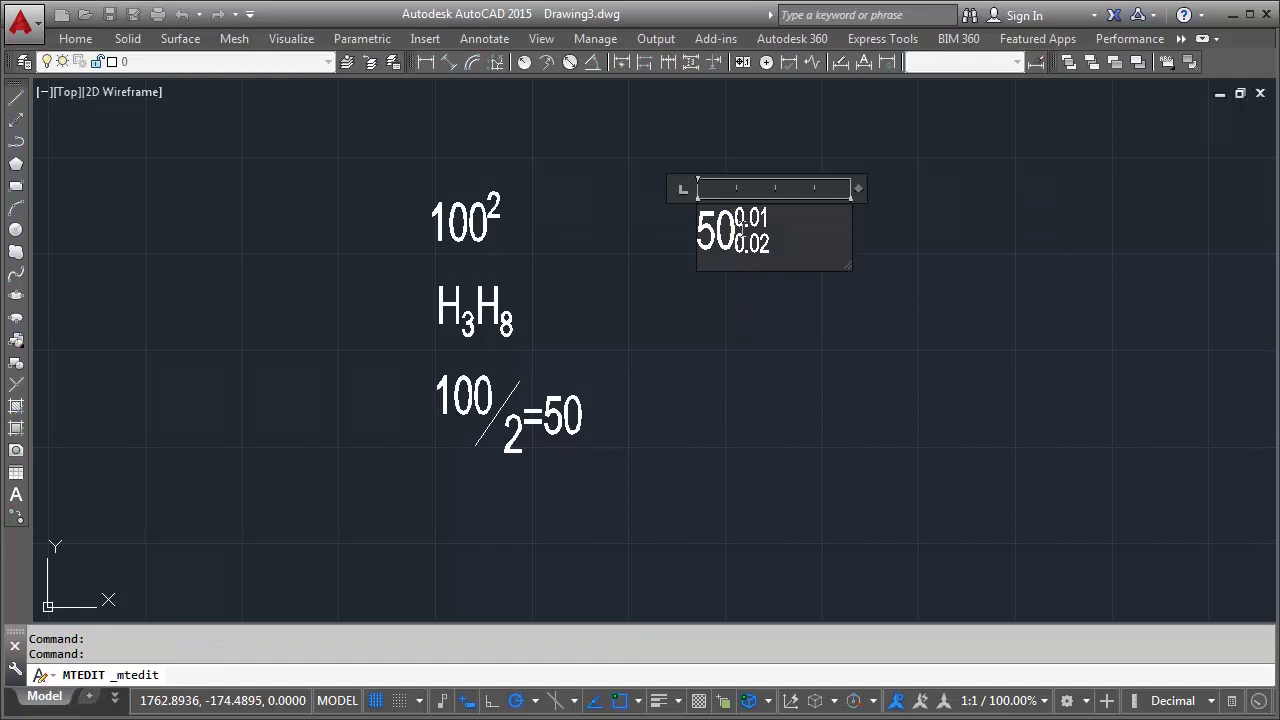
left_click(790, 315)
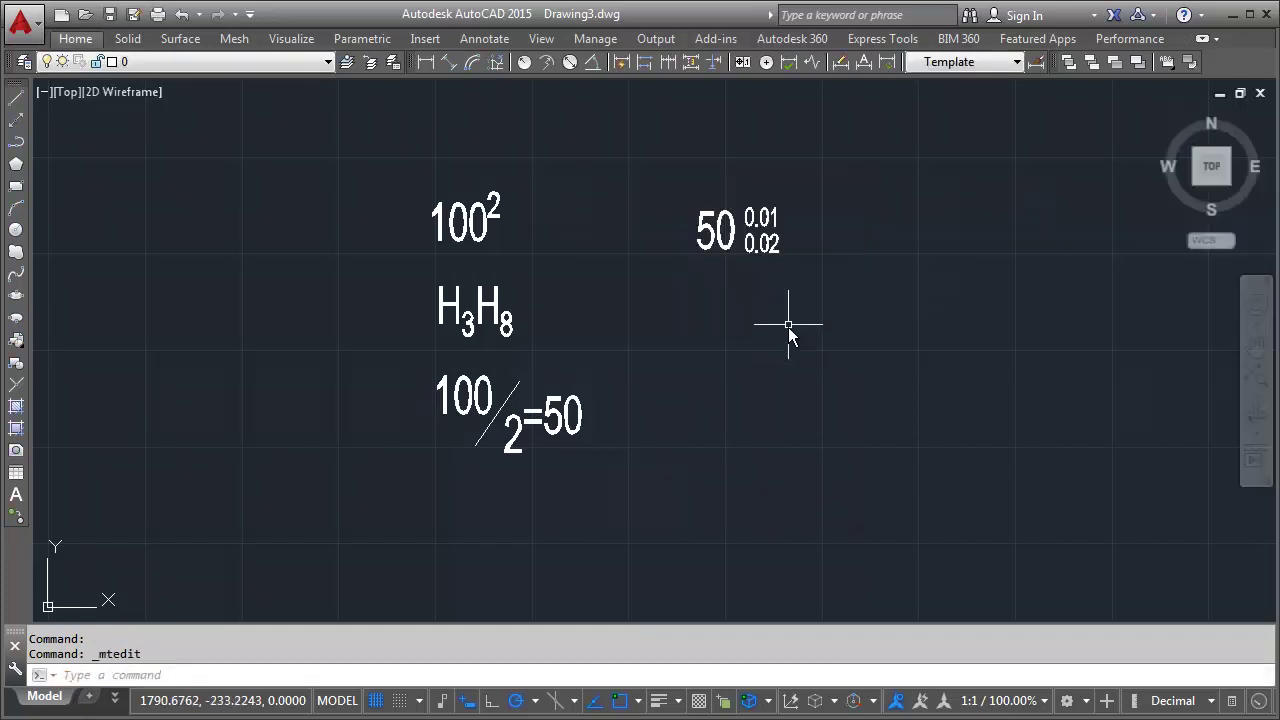